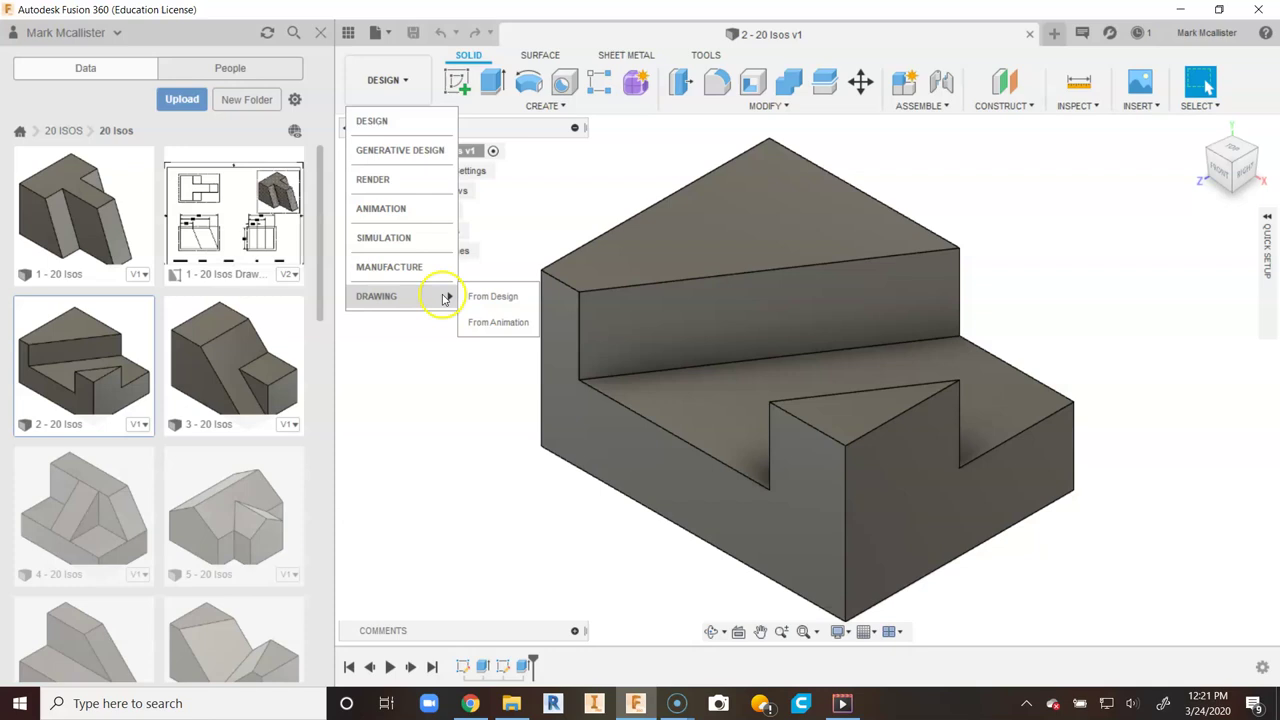
- Create a drawing from the design with the PLTW TITLE BLOCK template and place a front base view at 1:3 in the sheet's lower-left area
{"action": "left_click", "coordinate": [460, 298]}
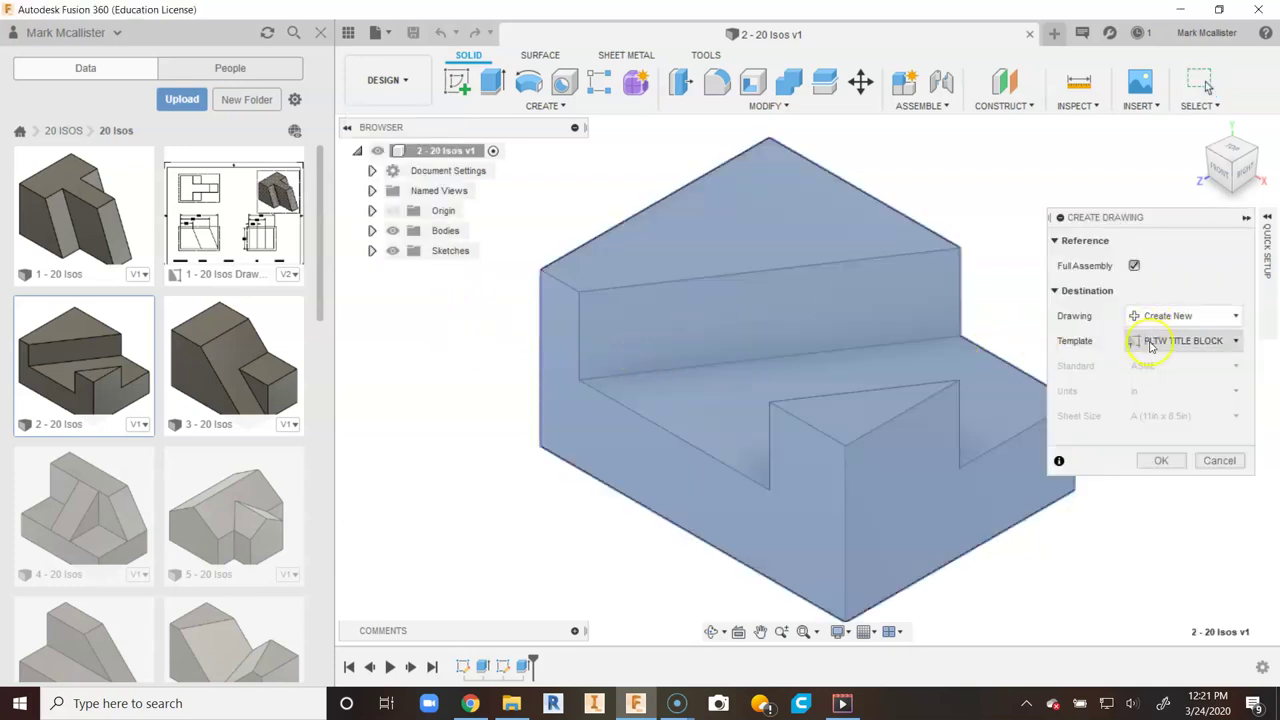
{"action": "left_click", "coordinate": [1172, 463]}
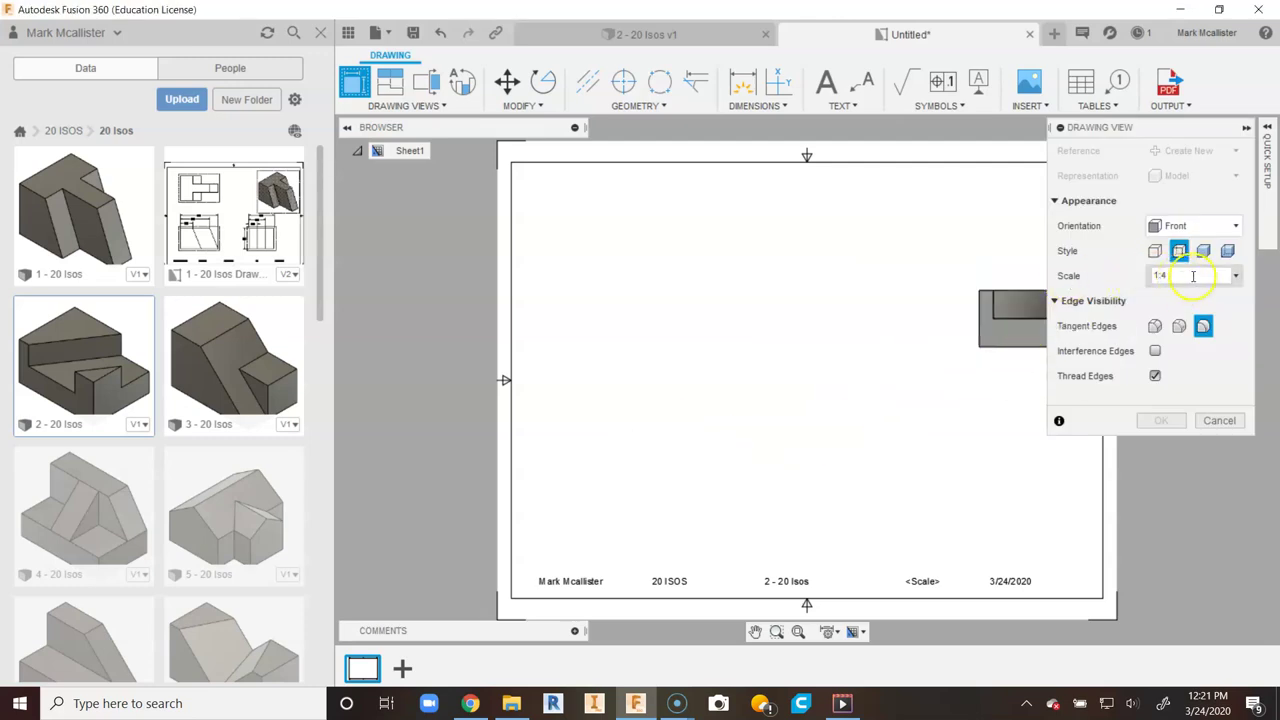
{"action": "left_click", "coordinate": [1236, 276]}
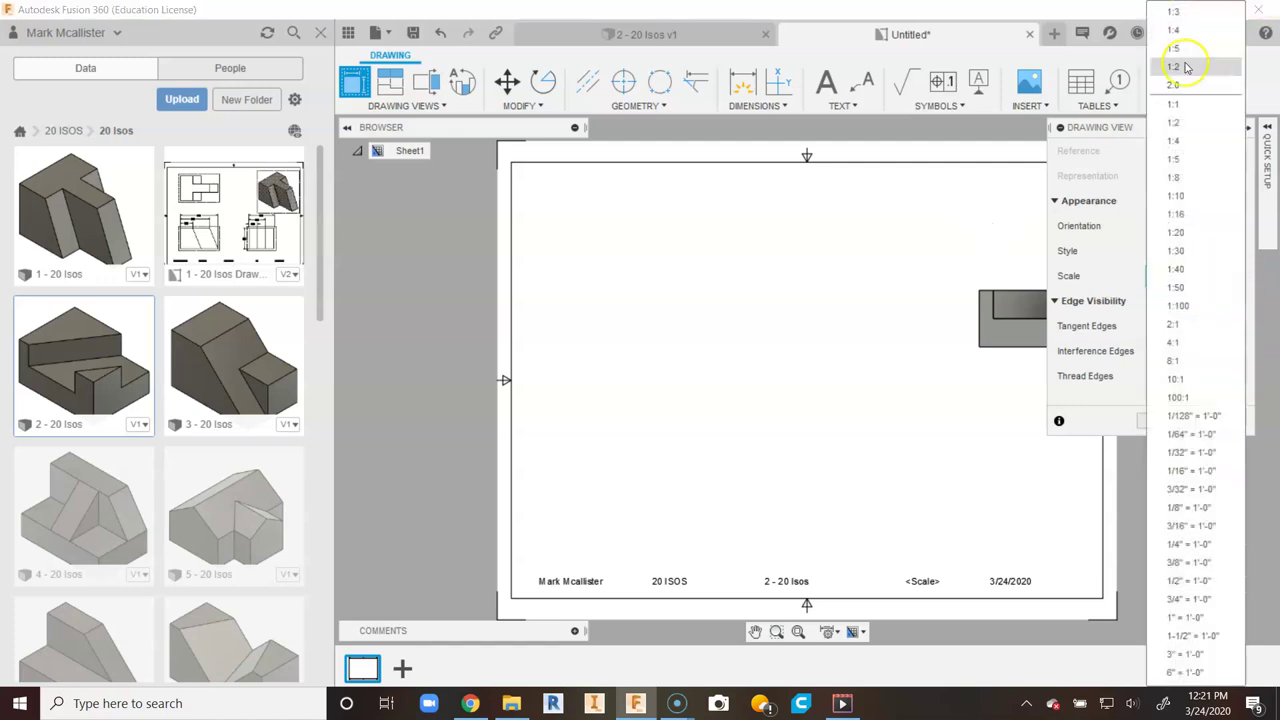
{"action": "left_click", "coordinate": [1172, 12]}
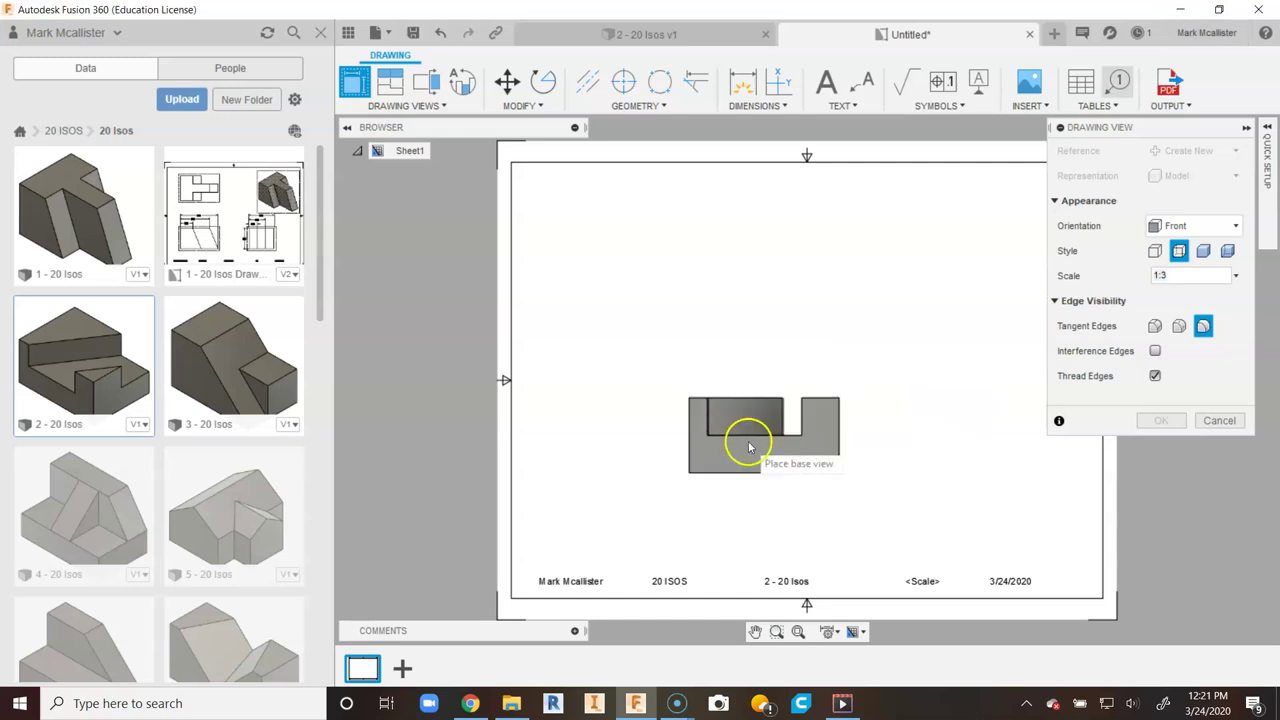
{"action": "left_click", "coordinate": [652, 491]}
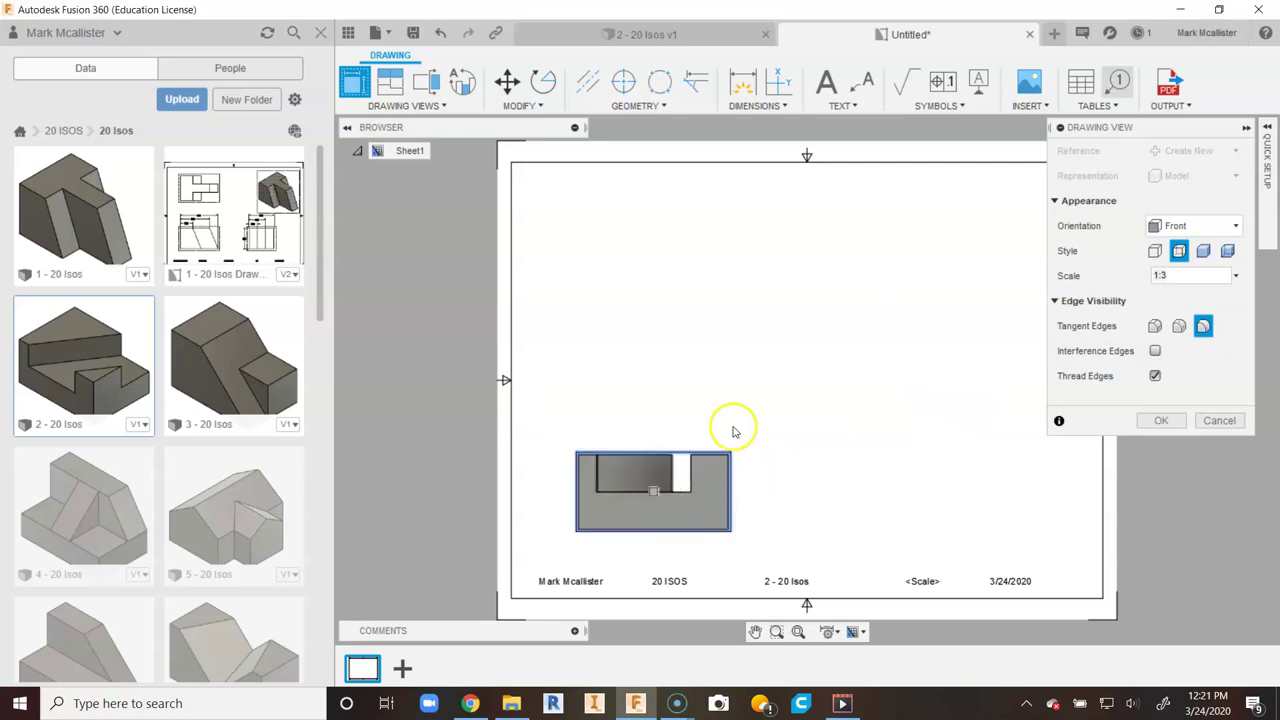
{"action": "right_click", "coordinate": [698, 382]}
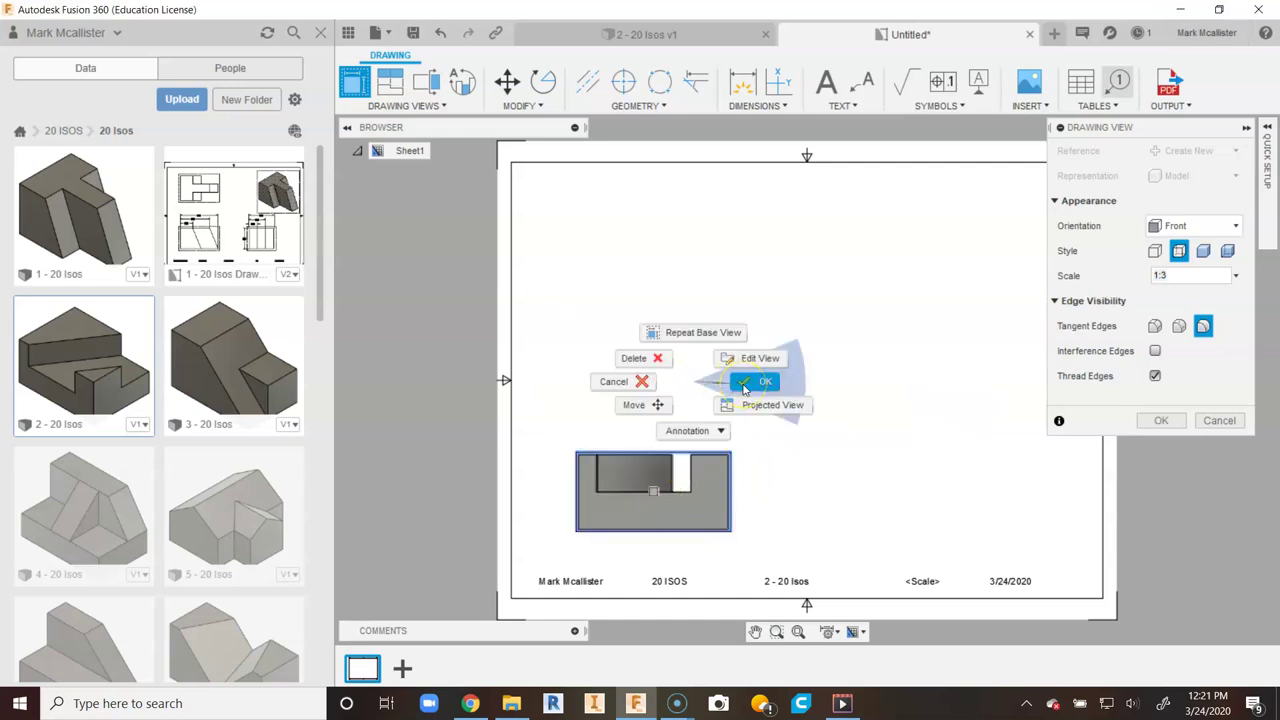
{"action": "left_click", "coordinate": [745, 384]}
- Project a top view, a right side view and an isometric view from the front base view
{"action": "left_click", "coordinate": [391, 82]}
{"action": "left_click", "coordinate": [651, 474]}
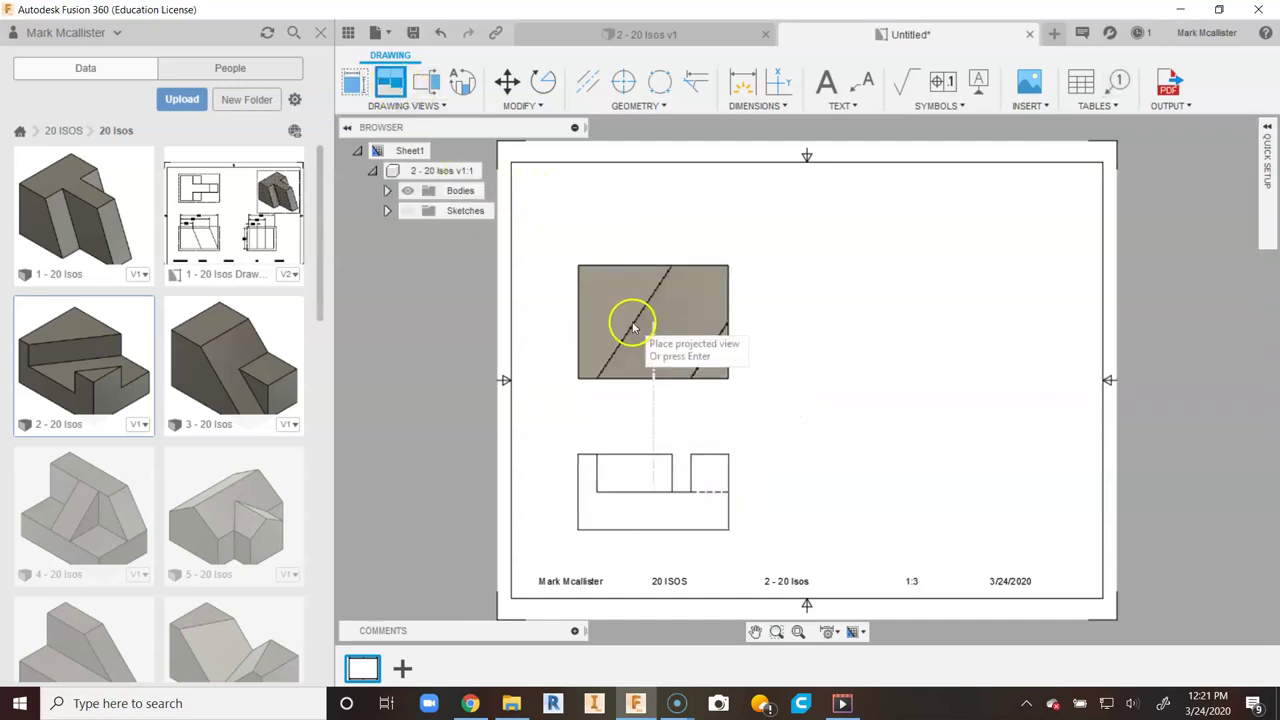
{"action": "left_click", "coordinate": [636, 278]}
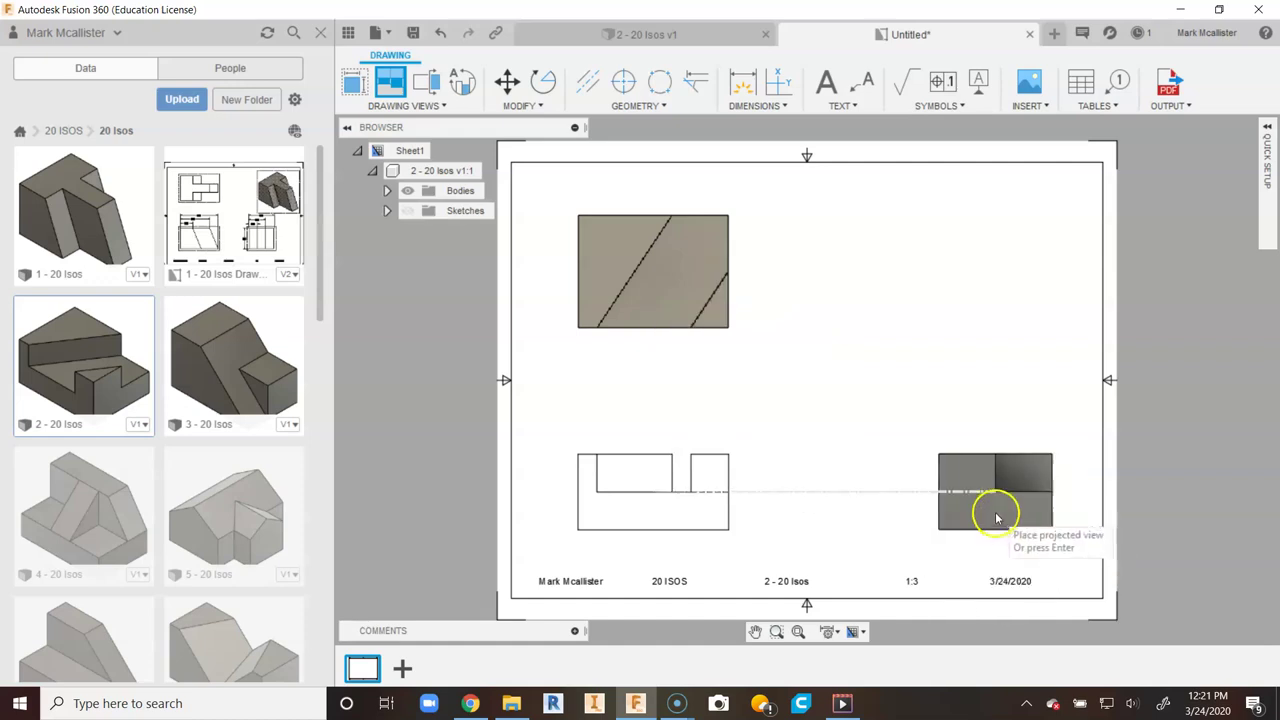
{"action": "left_click", "coordinate": [968, 509]}
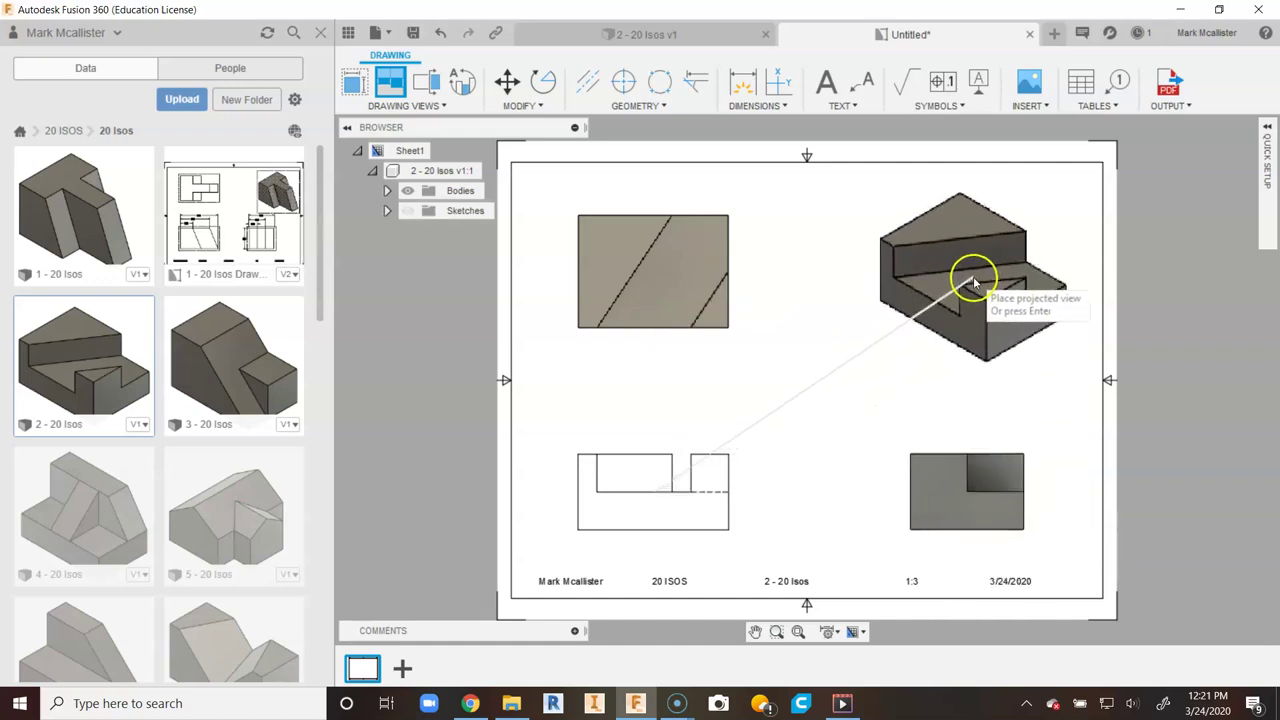
{"action": "left_click", "coordinate": [966, 342]}
{"action": "right_click", "coordinate": [868, 343]}
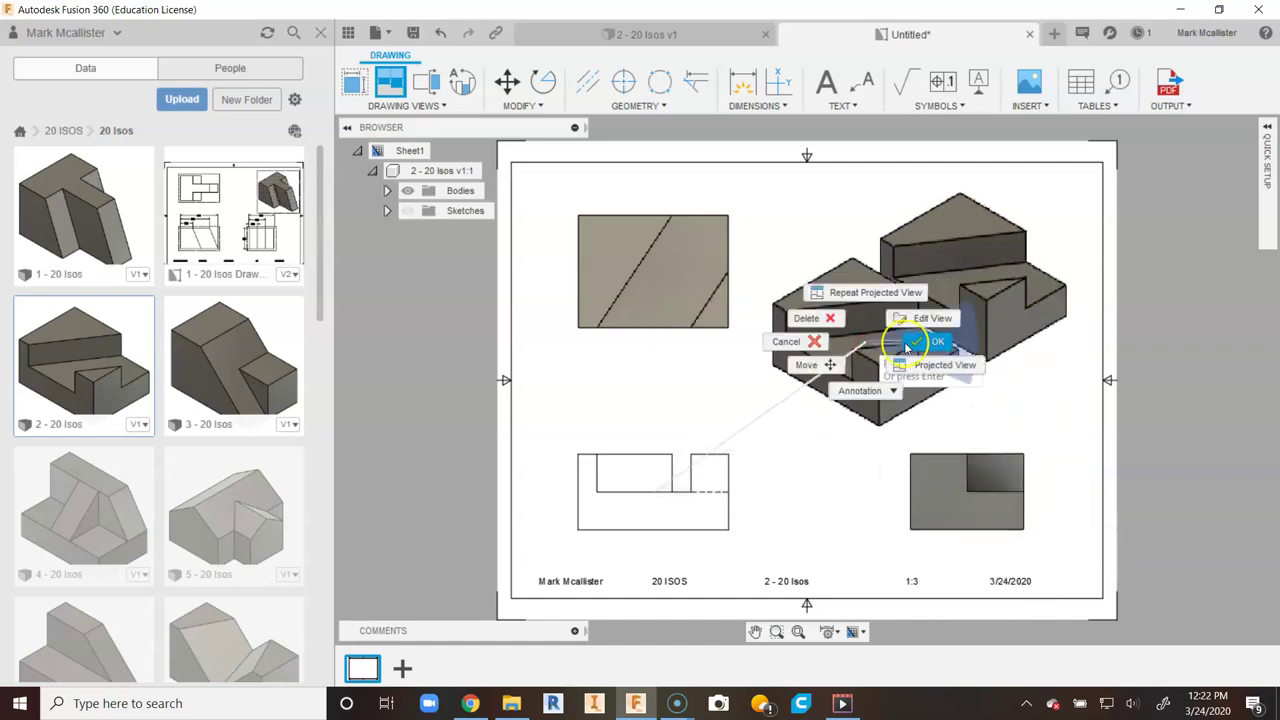
{"action": "left_click", "coordinate": [938, 378]}
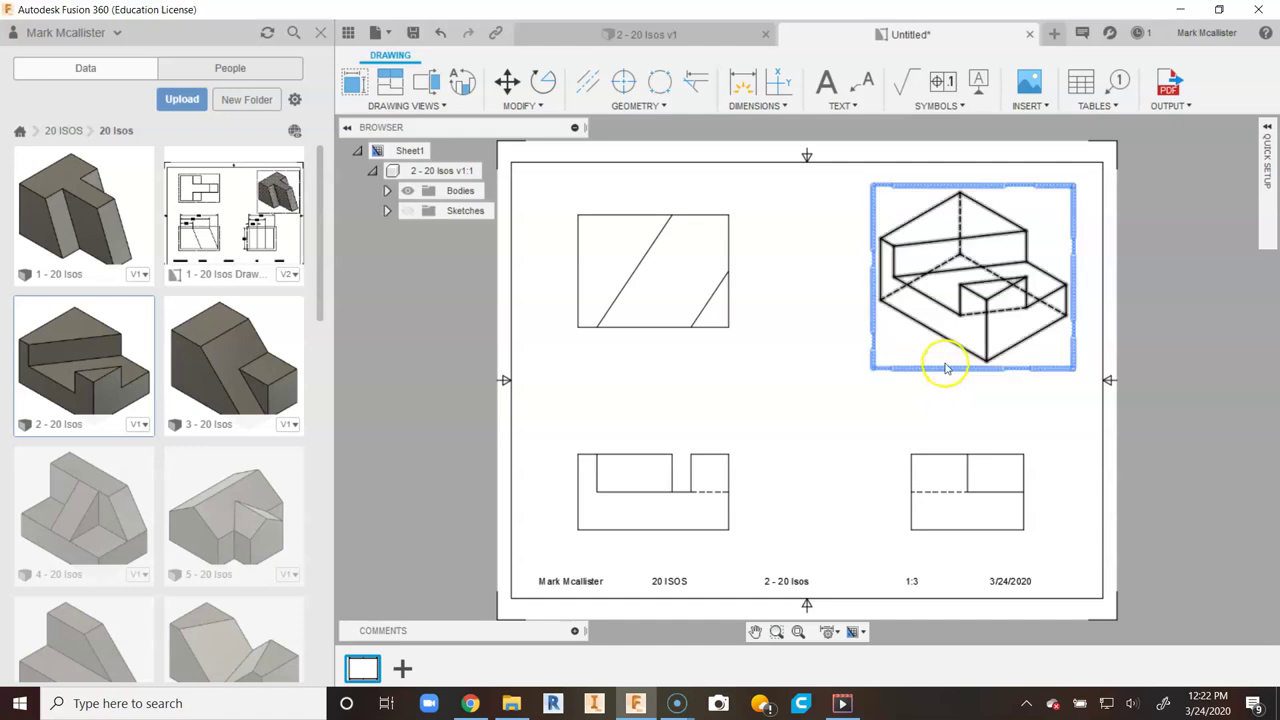
- Change the isometric view's style to shaded
{"action": "left_click", "coordinate": [922, 370]}
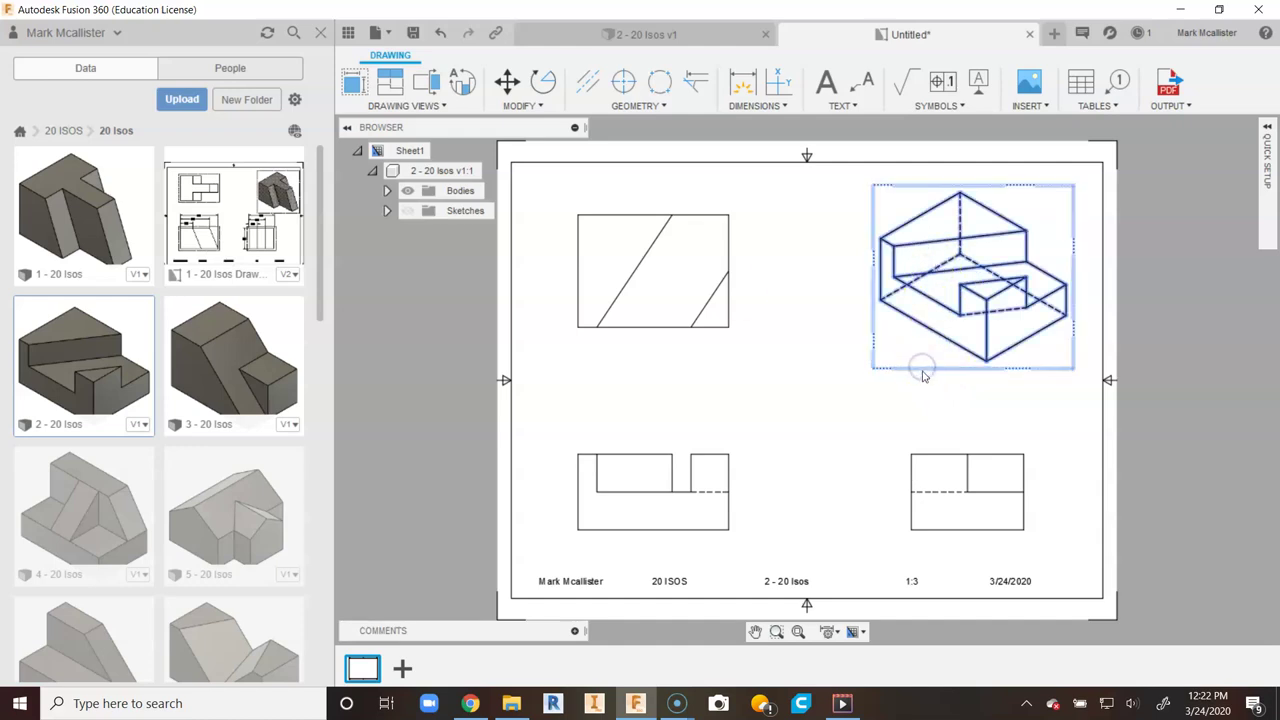
{"action": "double_click", "coordinate": [923, 371]}
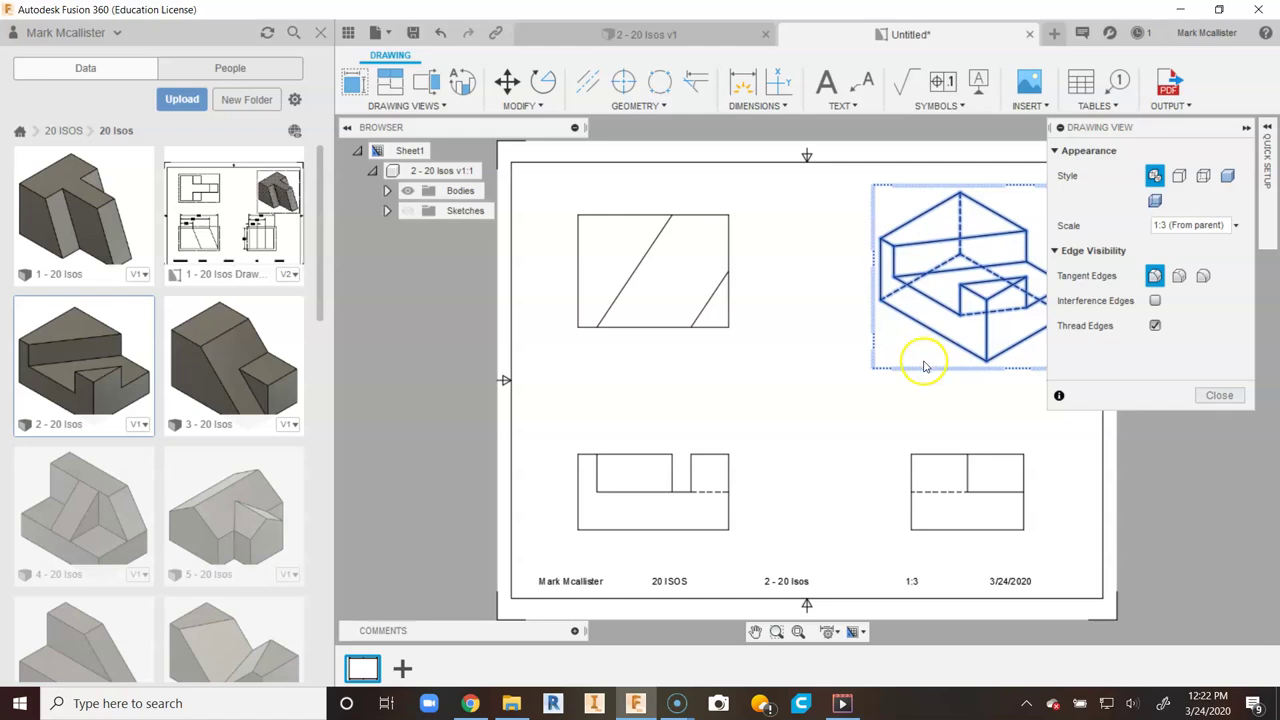
{"action": "left_click", "coordinate": [1227, 176]}
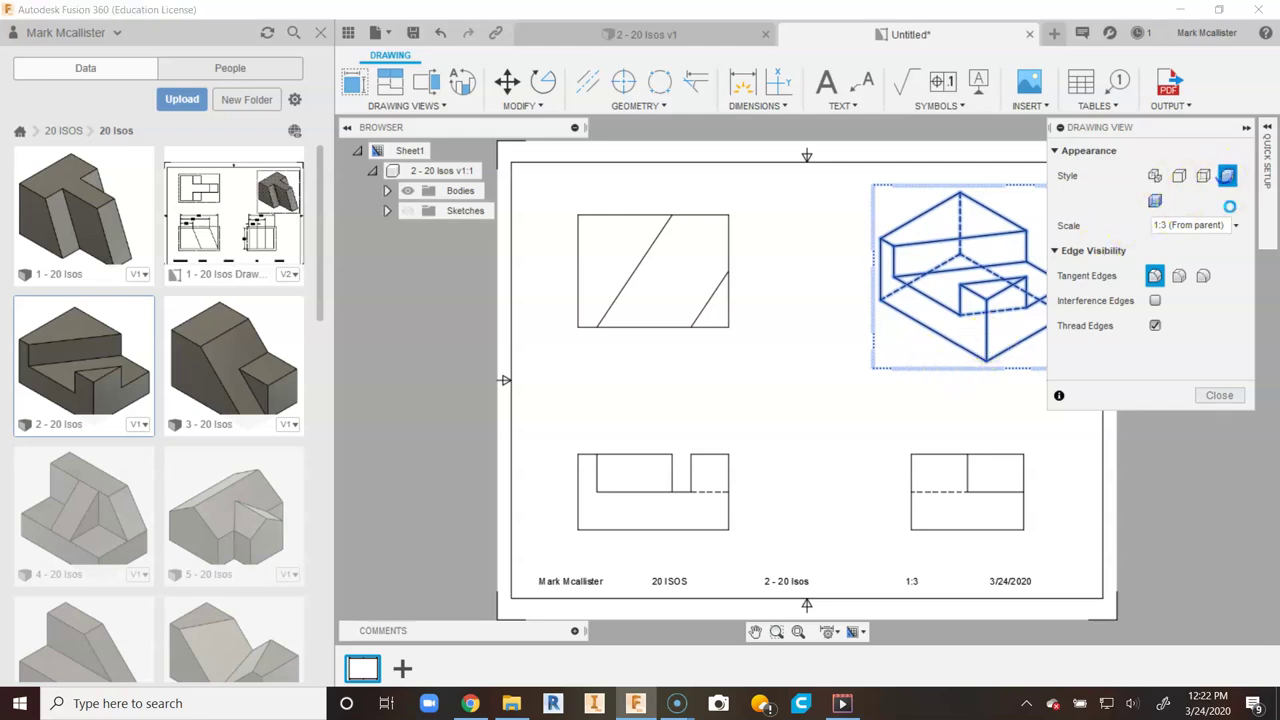
{"action": "left_click", "coordinate": [1218, 396]}
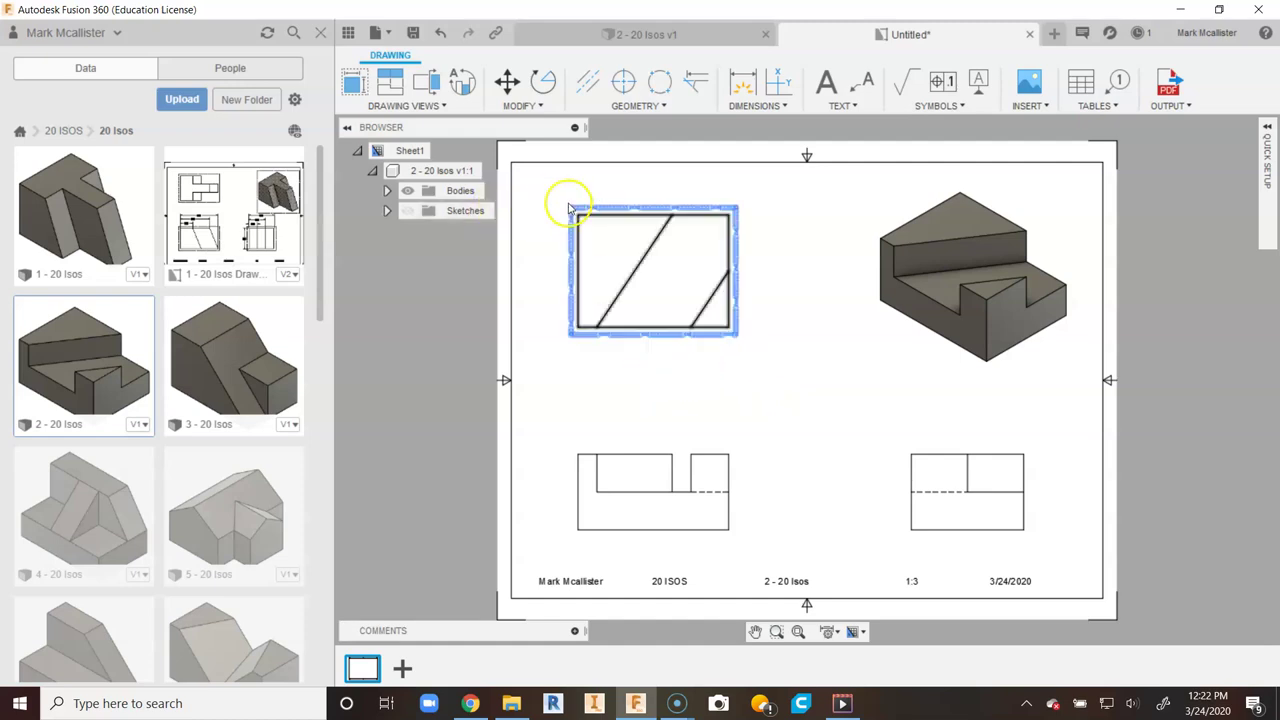
- Dimension the overall width of the front view, placing the dimension above it
{"action": "left_click", "coordinate": [742, 88]}
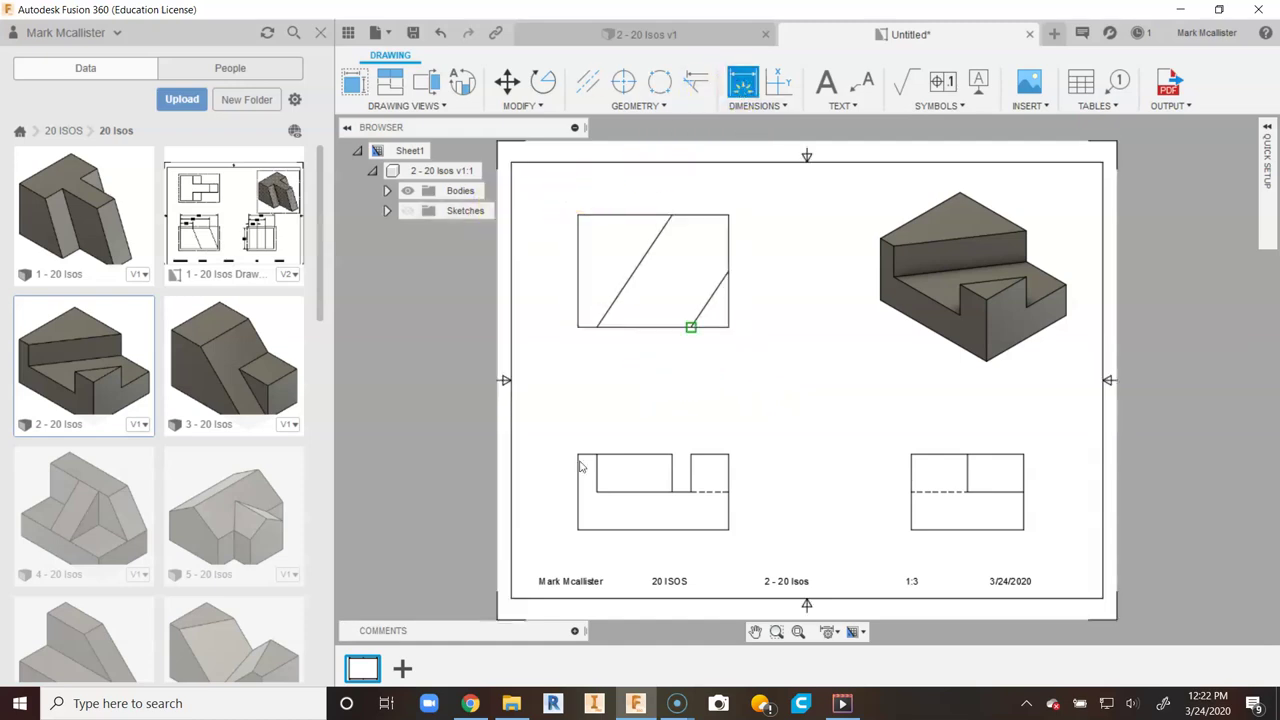
{"action": "left_click", "coordinate": [578, 455]}
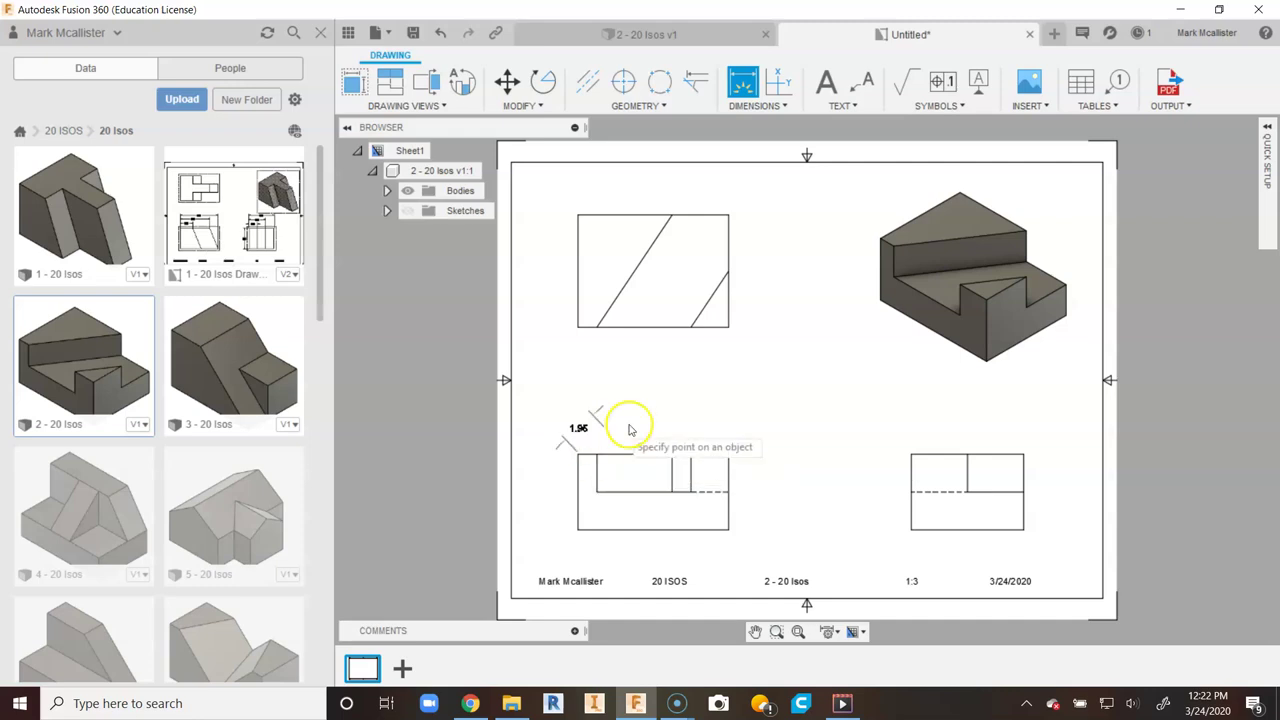
{"action": "left_click", "coordinate": [729, 455]}
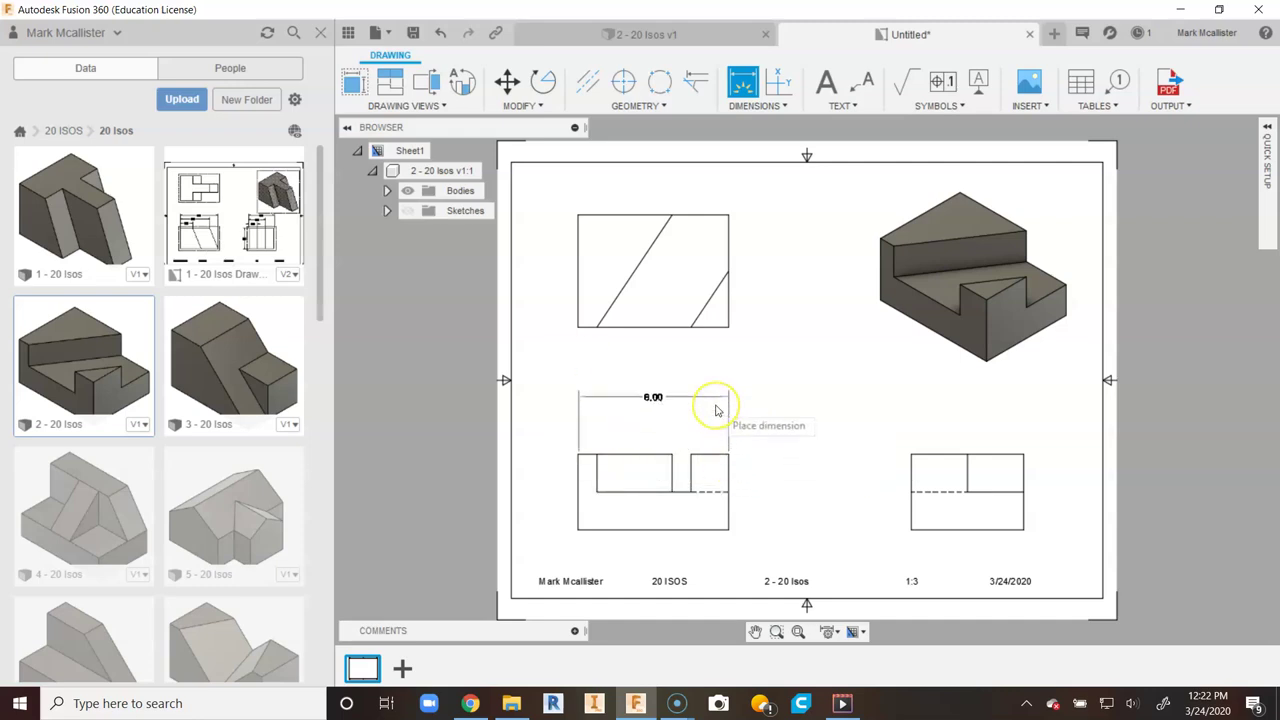
{"action": "left_click", "coordinate": [715, 408]}
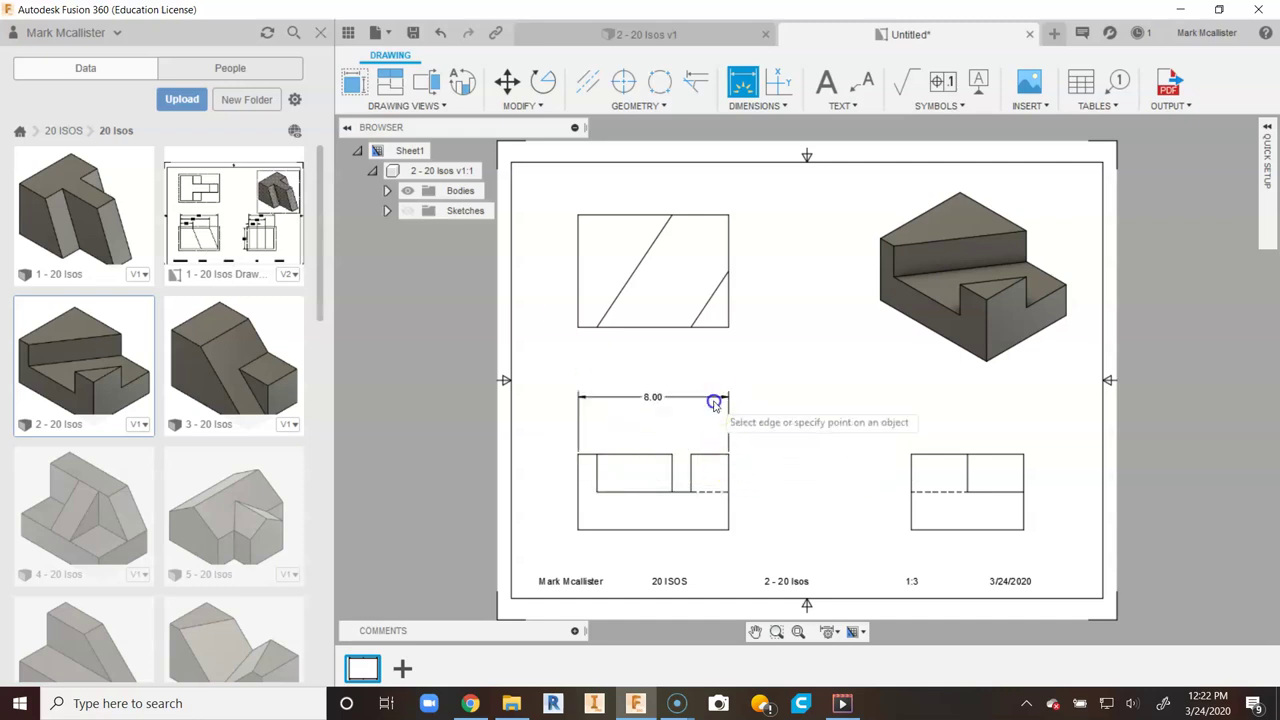
- Dimension the front view from its left edge to the notch and to the first inner vertical edge, stacked under the overall width
{"action": "left_click", "coordinate": [672, 455]}
{"action": "left_click", "coordinate": [578, 455]}
{"action": "left_click", "coordinate": [610, 432]}
{"action": "left_click", "coordinate": [578, 447]}
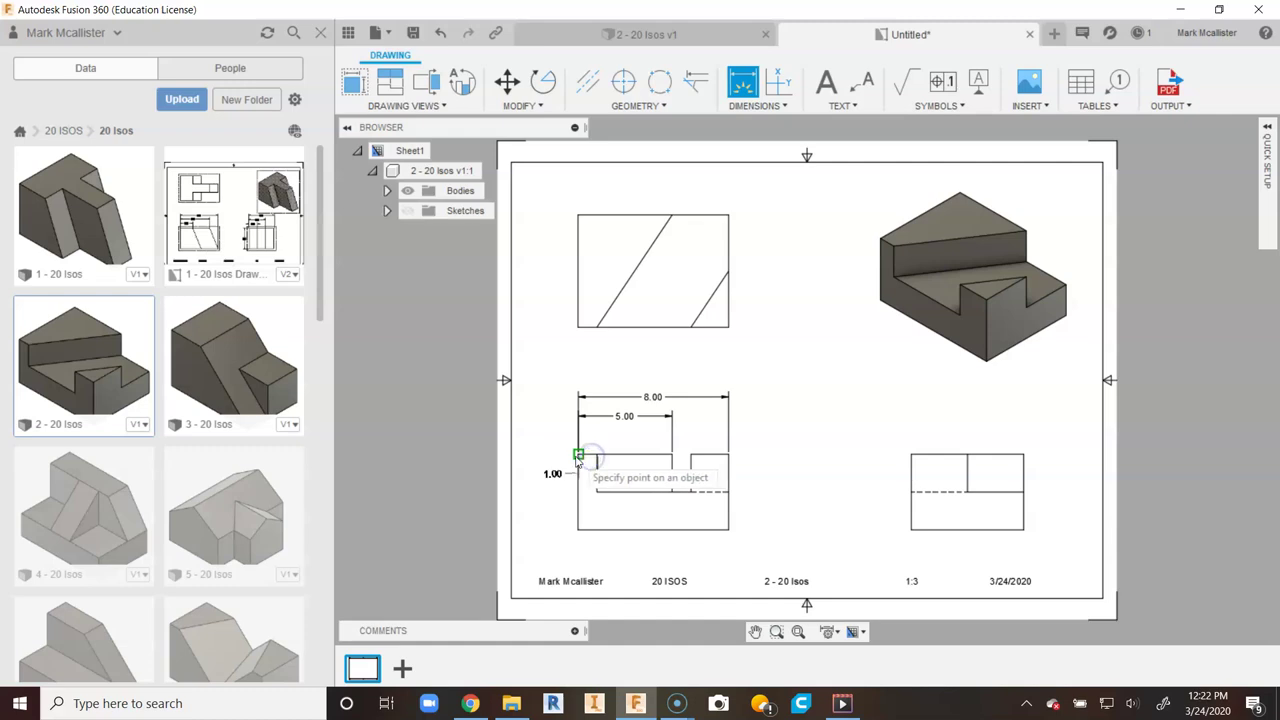
{"action": "left_click", "coordinate": [583, 442]}
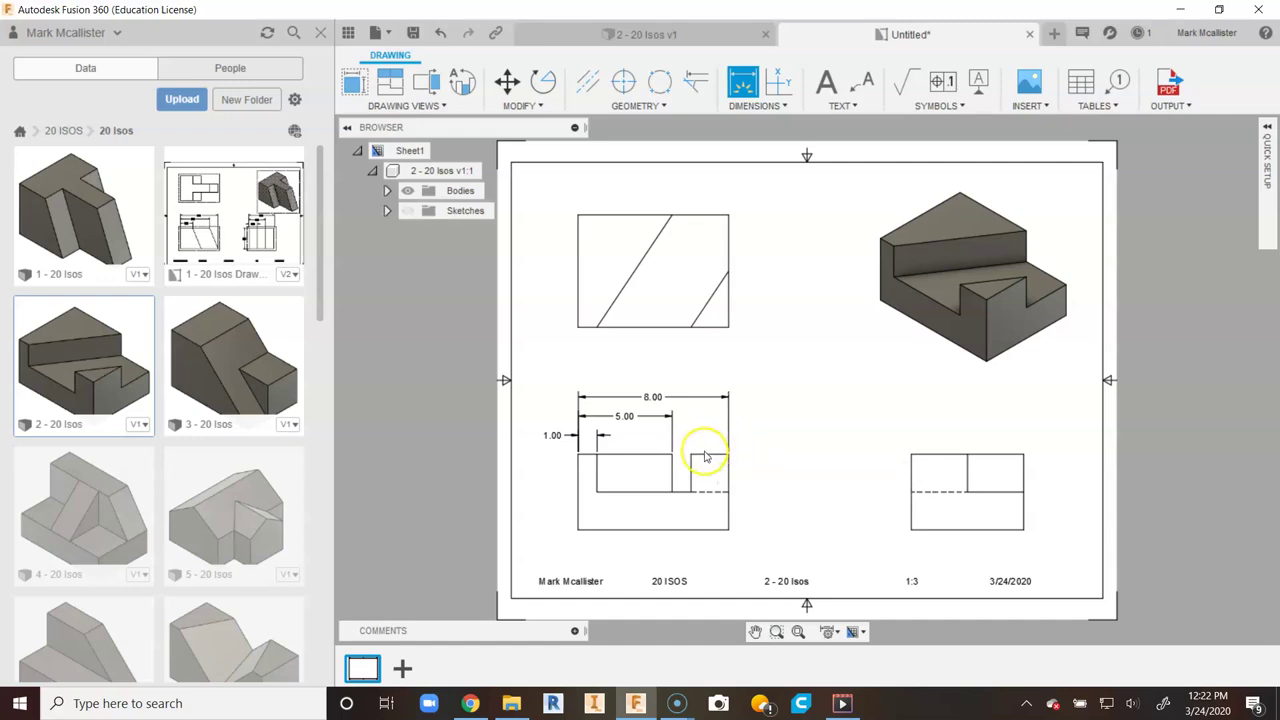
- Dimension the bottom edge of the small corner triangle in the top view, placing the dimension below the view
{"action": "left_click", "coordinate": [691, 327]}
{"action": "left_click", "coordinate": [728, 329]}
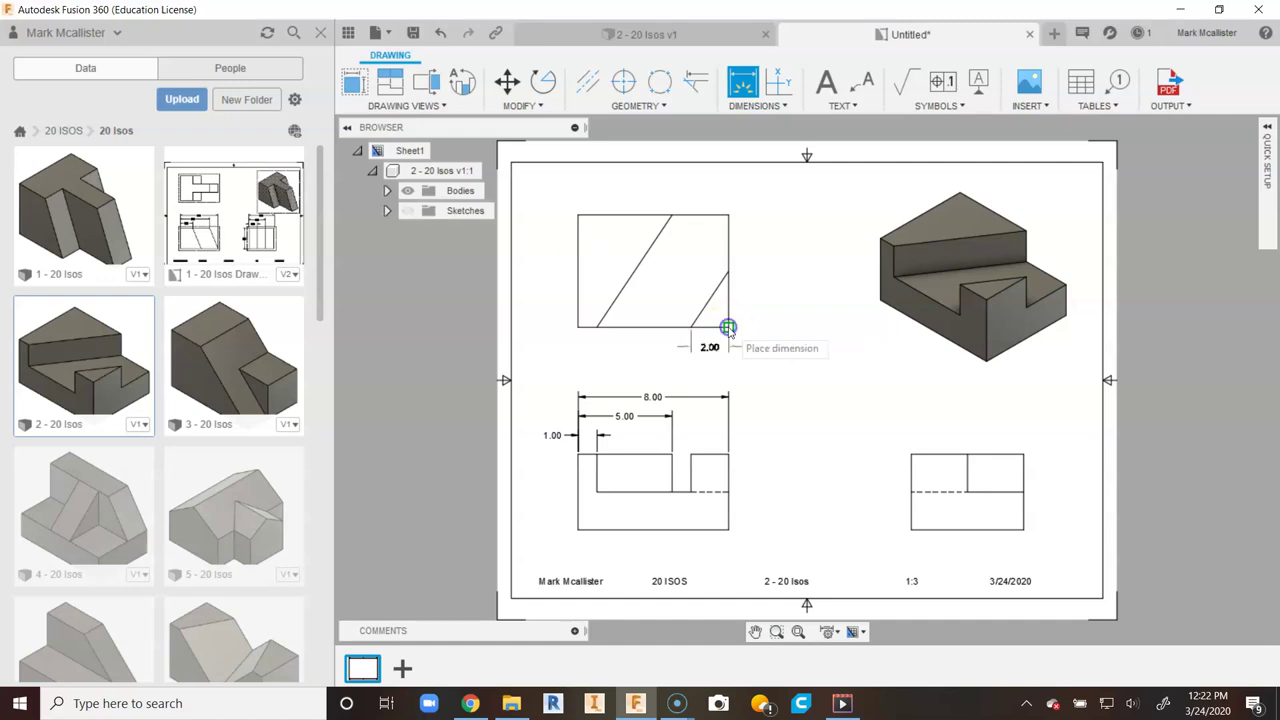
{"action": "left_click", "coordinate": [726, 358]}
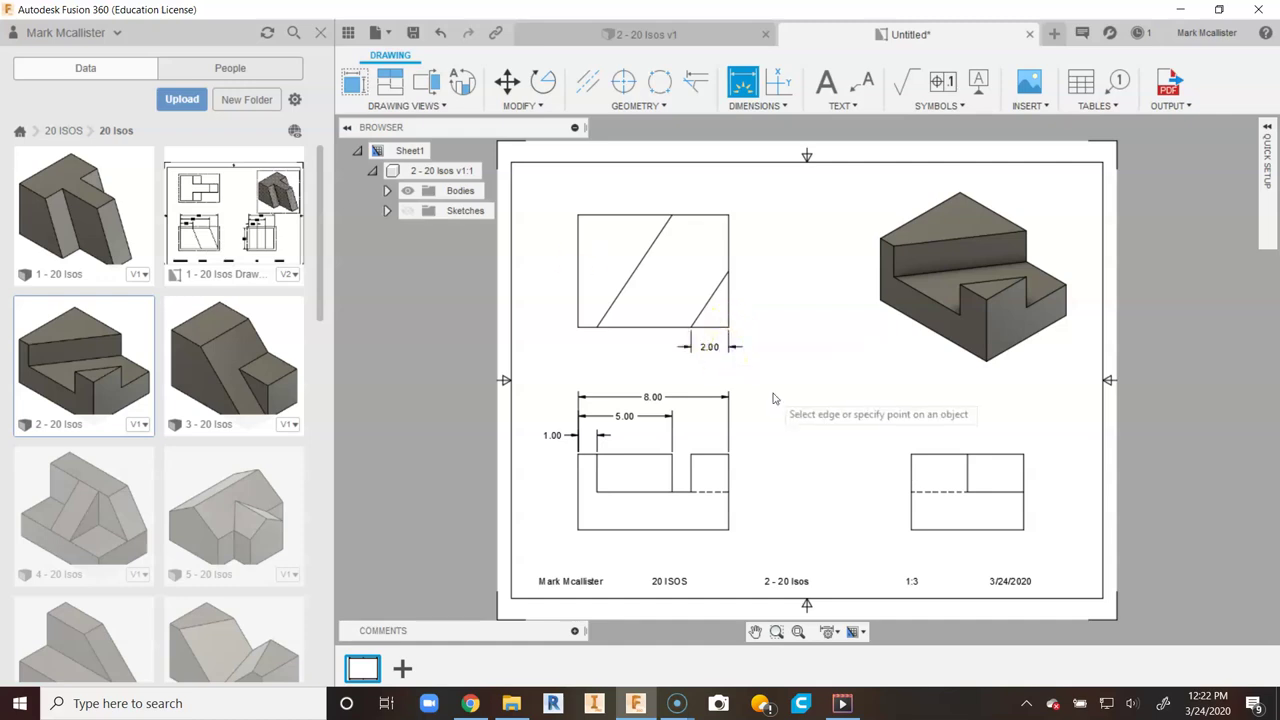
{"action": "right_click", "coordinate": [737, 414]}
{"action": "left_click", "coordinate": [688, 462]}
- Move the front view's overall width dimension farther above the view
{"action": "scroll", "coordinate": [691, 423], "scroll_direction": "up", "scroll_amount": 2}
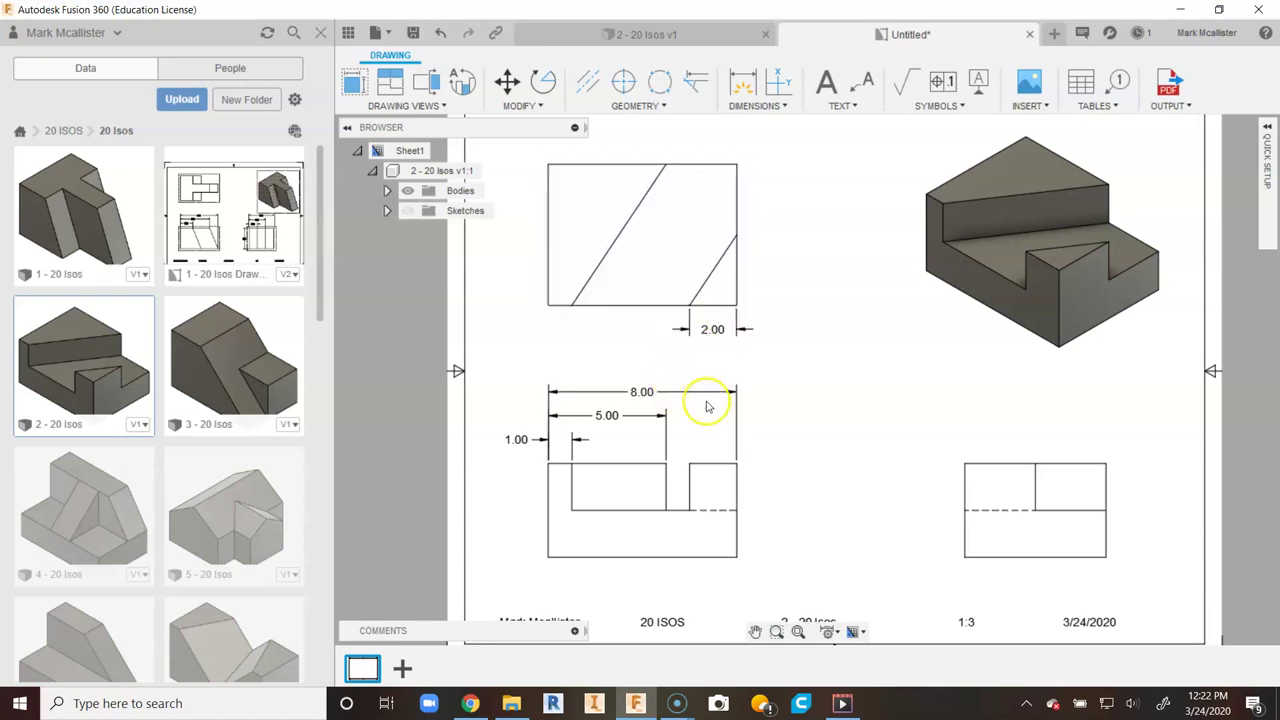
{"action": "left_click", "coordinate": [640, 394]}
{"action": "left_click_drag", "start_coordinate": [641, 393], "coordinate": [642, 359]}
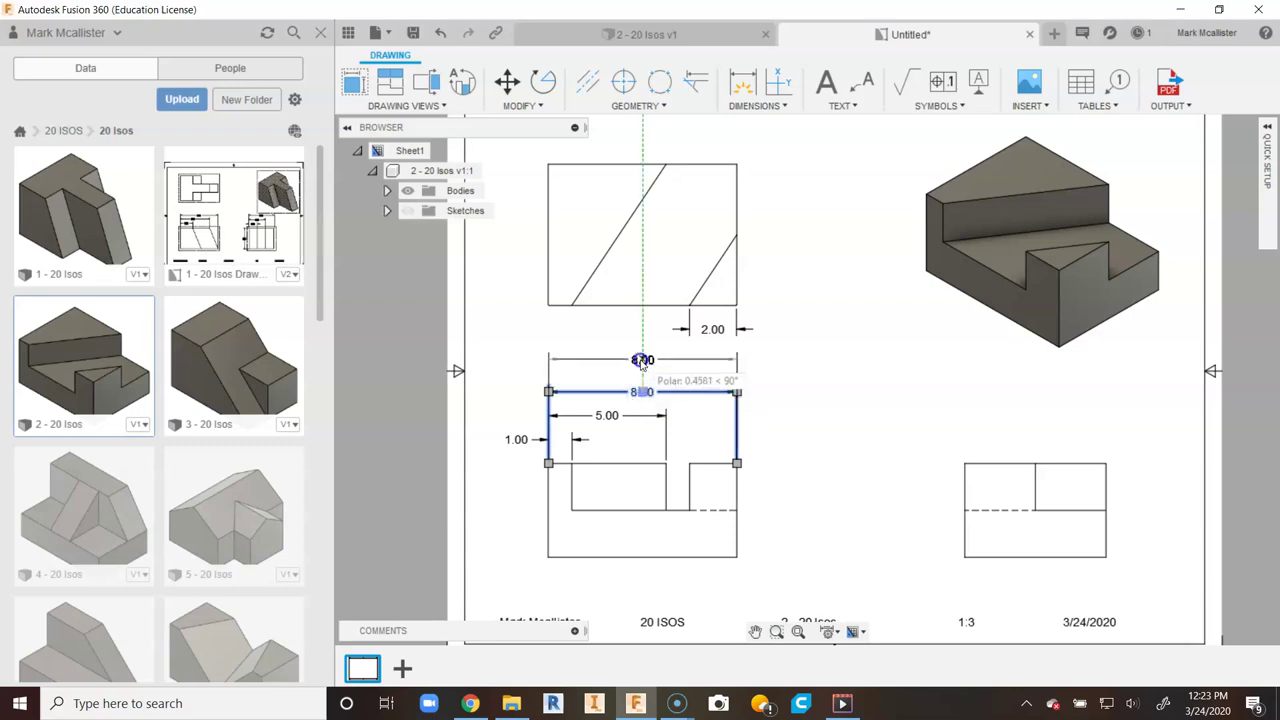
{"action": "key", "text": "d"}
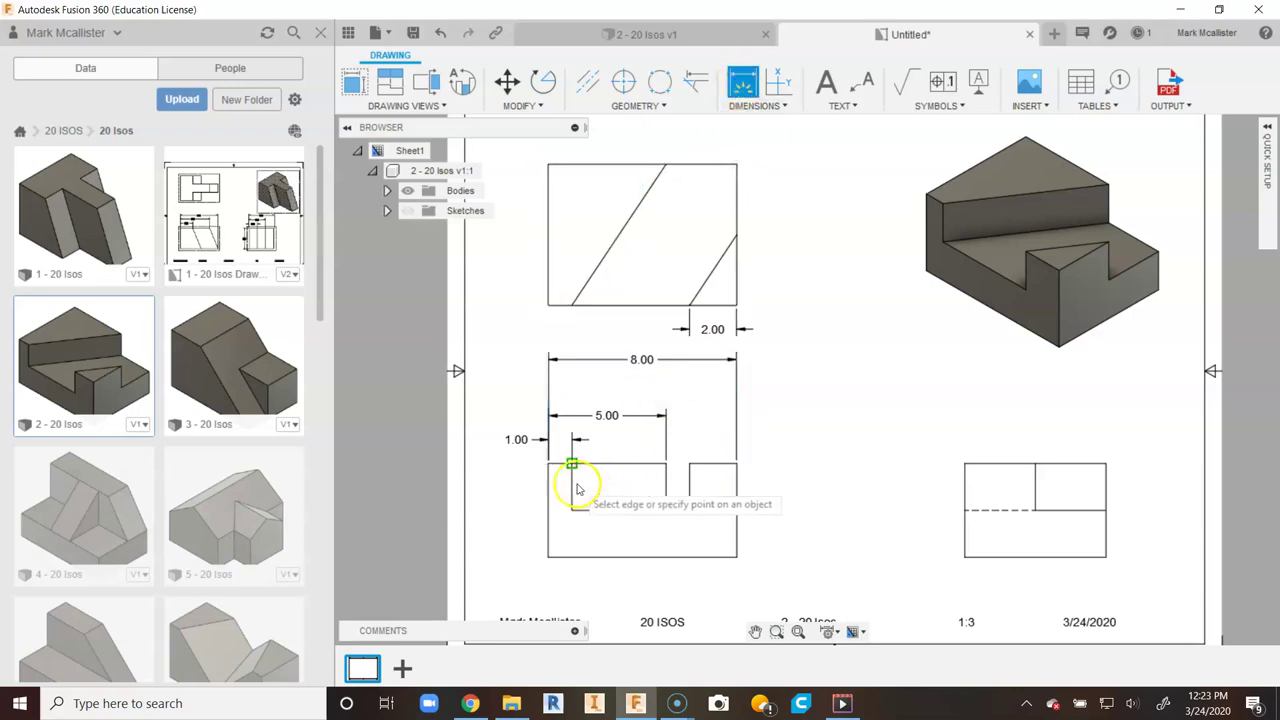
{"action": "left_click", "coordinate": [548, 463]}
{"action": "left_click", "coordinate": [689, 462]}
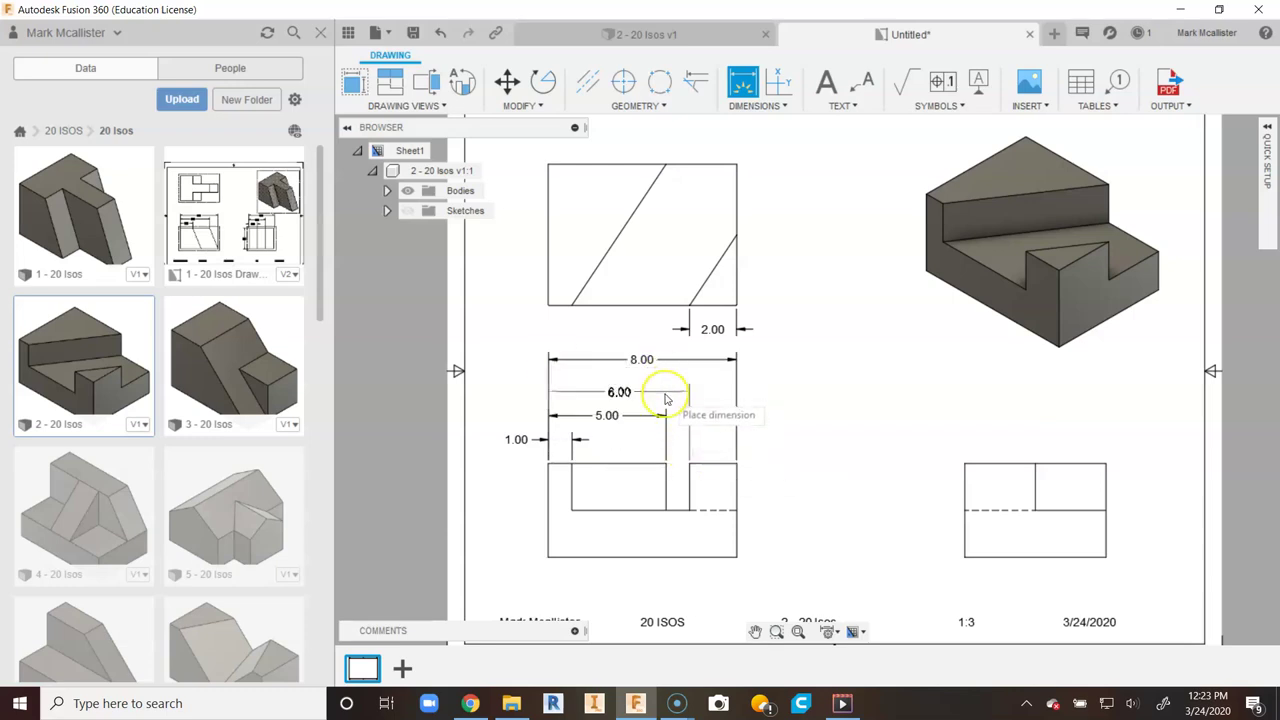
{"action": "key", "text": "Escape"}
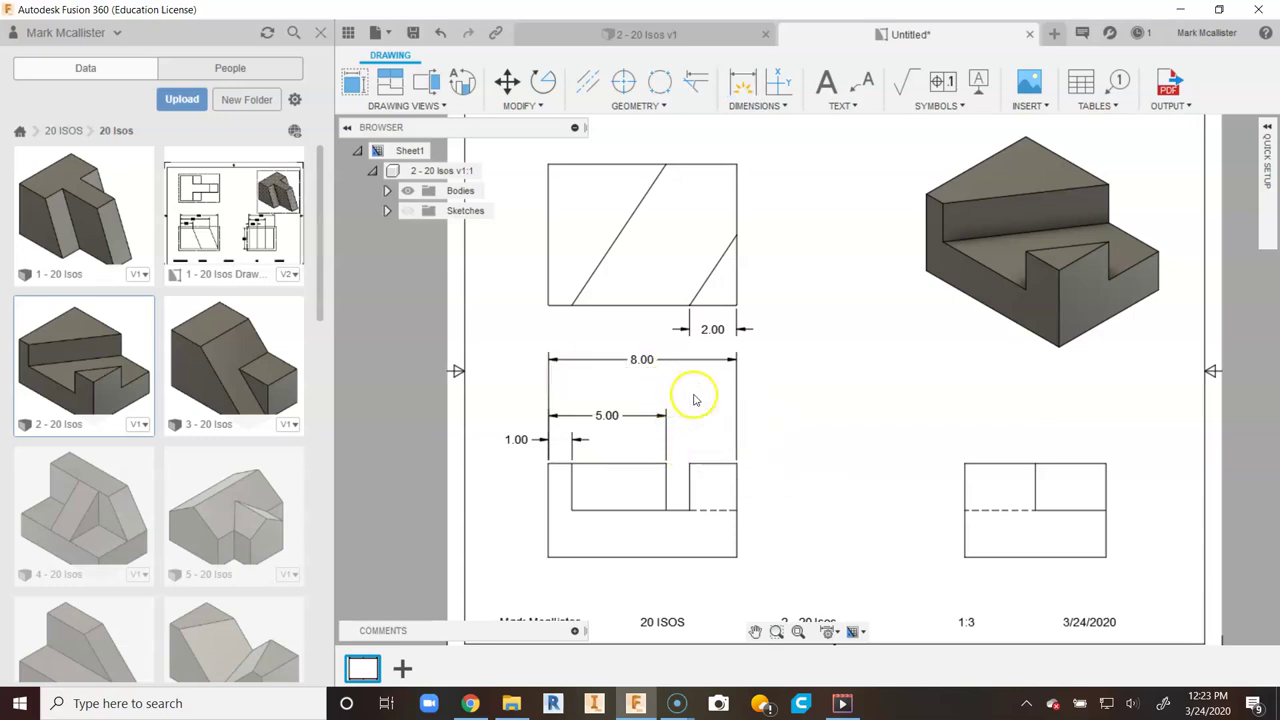
- Move the front view's overall width dimension back down to just above the 5.00 dimension
{"action": "left_click", "coordinate": [633, 364]}
{"action": "left_click_drag", "start_coordinate": [645, 363], "coordinate": [650, 398]}
{"action": "left_click", "coordinate": [650, 398]}
{"action": "key", "text": "Escape"}
{"action": "left_click", "coordinate": [641, 397]}
{"action": "left_click", "coordinate": [641, 395]}
{"action": "left_click", "coordinate": [641, 395]}
{"action": "key", "text": "Escape"}
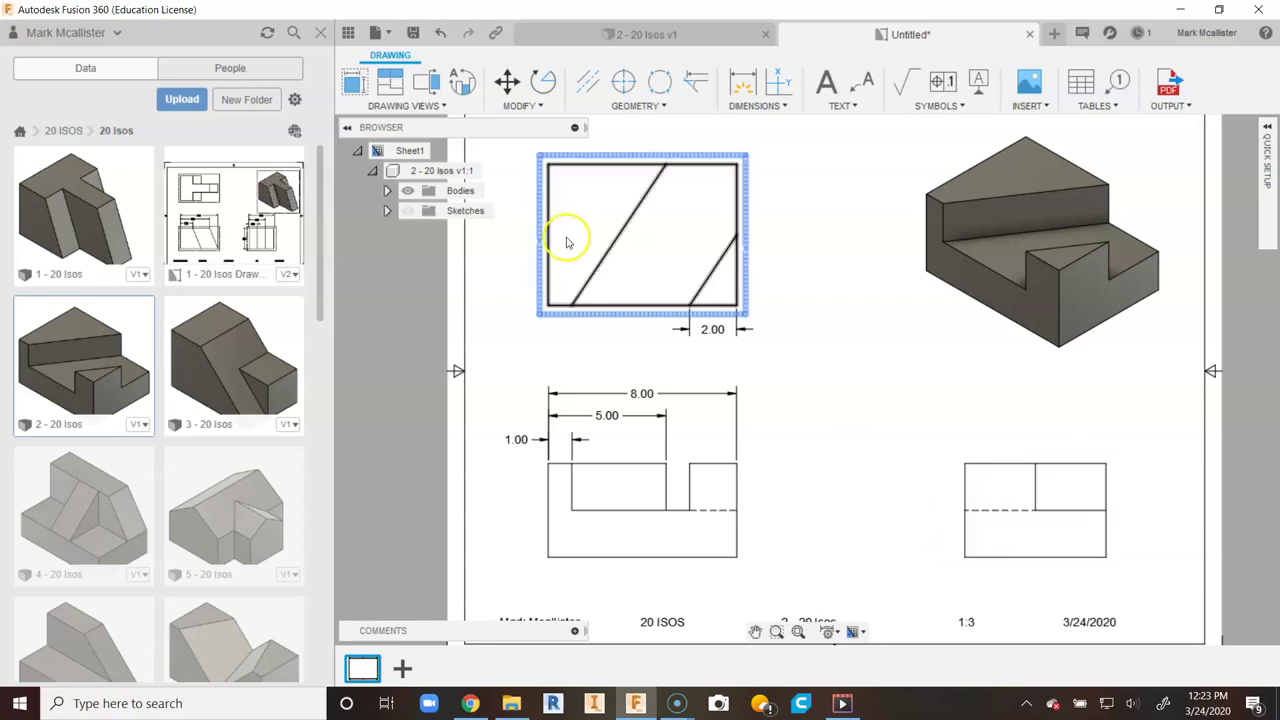
- Dimension the overall height of the front view along its right edge
{"action": "left_click", "coordinate": [742, 82]}
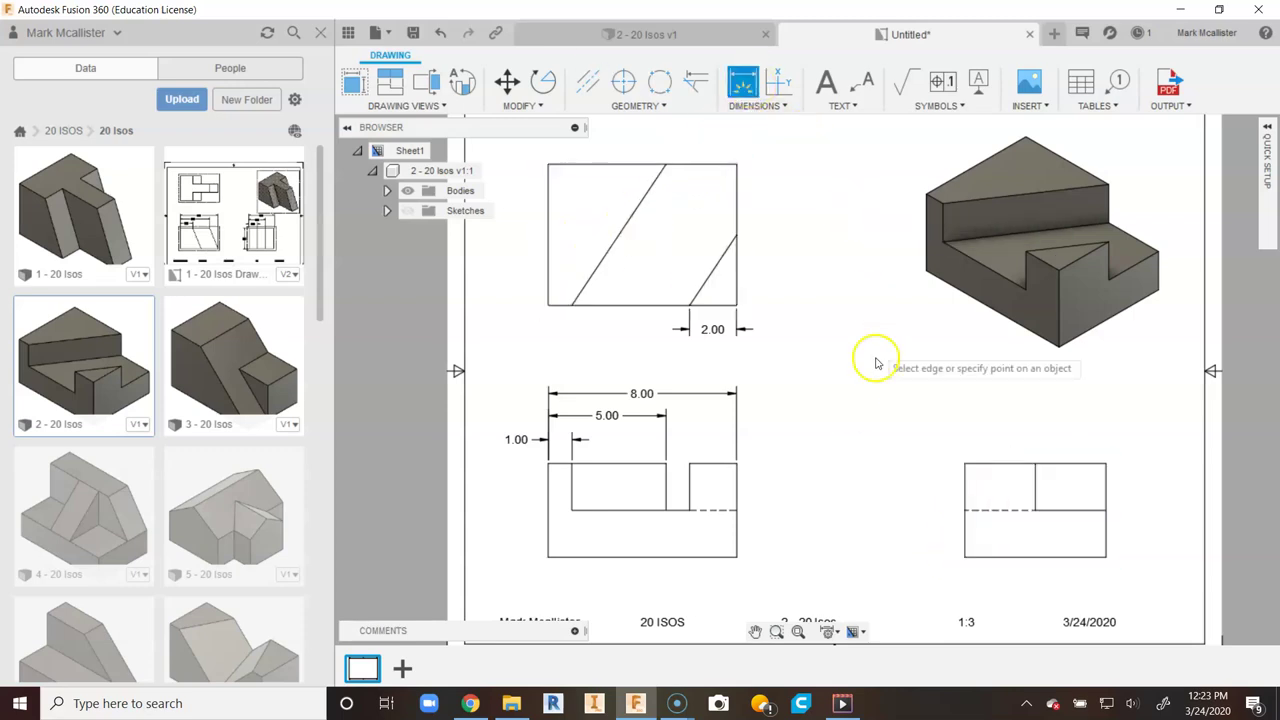
{"action": "left_click", "coordinate": [738, 537]}
{"action": "left_click", "coordinate": [760, 530]}
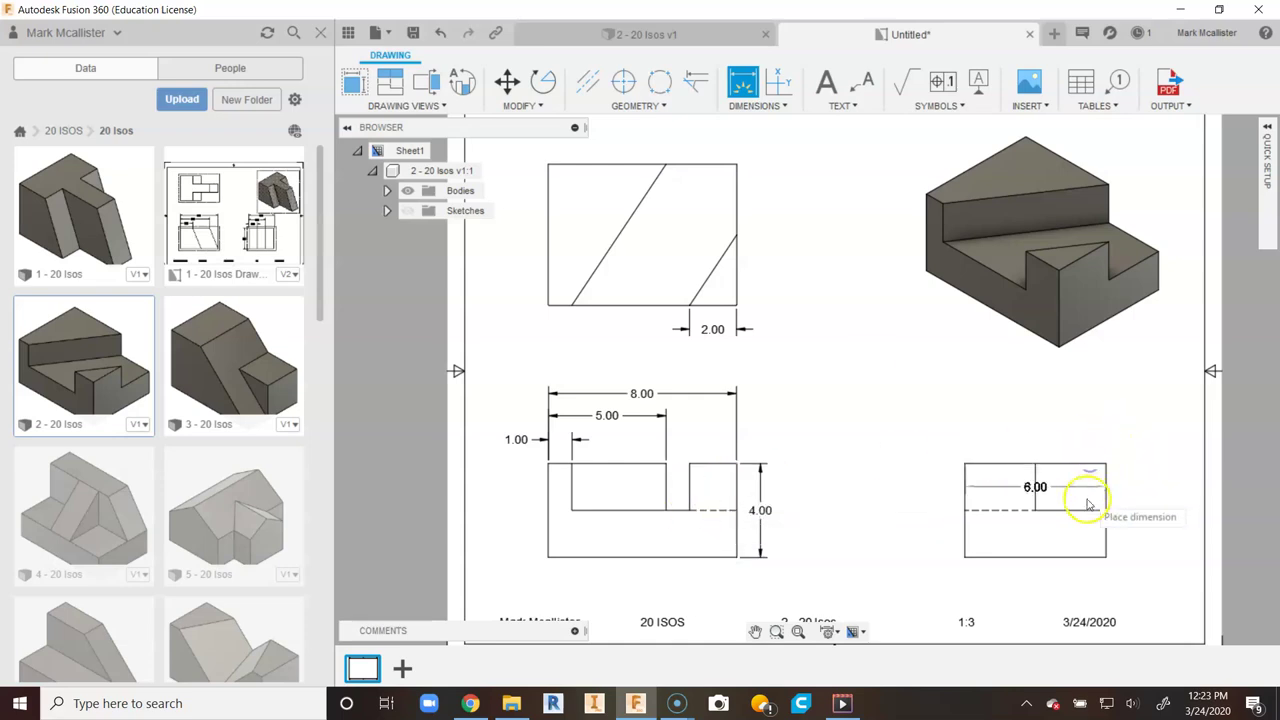
- Dimension the height of the upper section in the right side view, placing the dimension beside its right edge
{"action": "left_click", "coordinate": [1106, 490]}
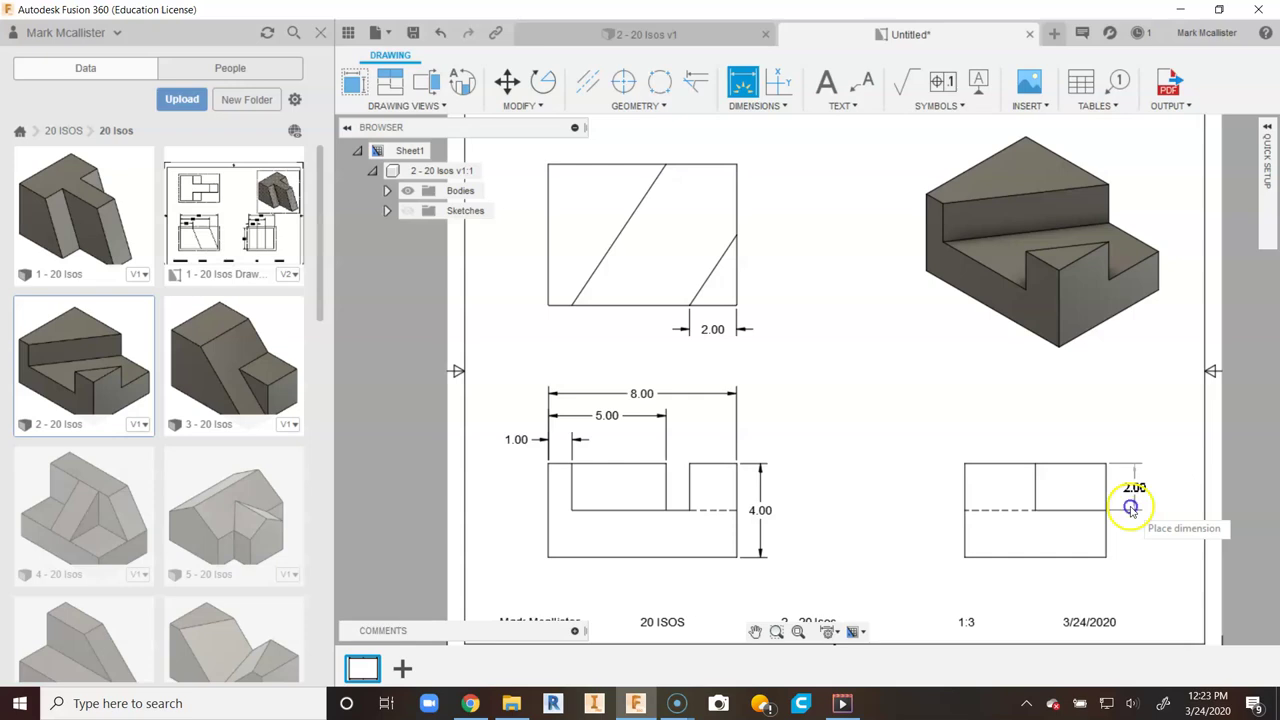
{"action": "left_click", "coordinate": [1131, 509]}
{"action": "right_click", "coordinate": [1024, 390]}
{"action": "left_click", "coordinate": [1090, 389]}
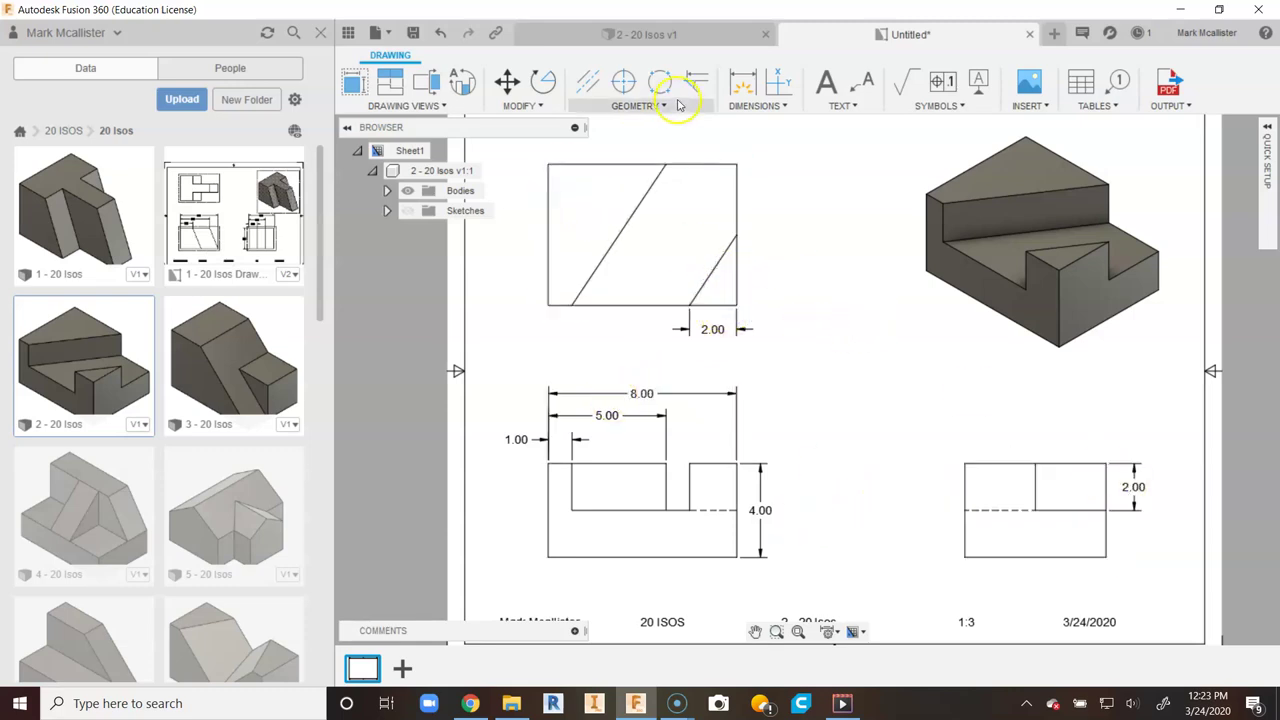
- Dimension the overall width of the right side view, placing the dimension above the view
{"action": "left_click", "coordinate": [744, 84]}
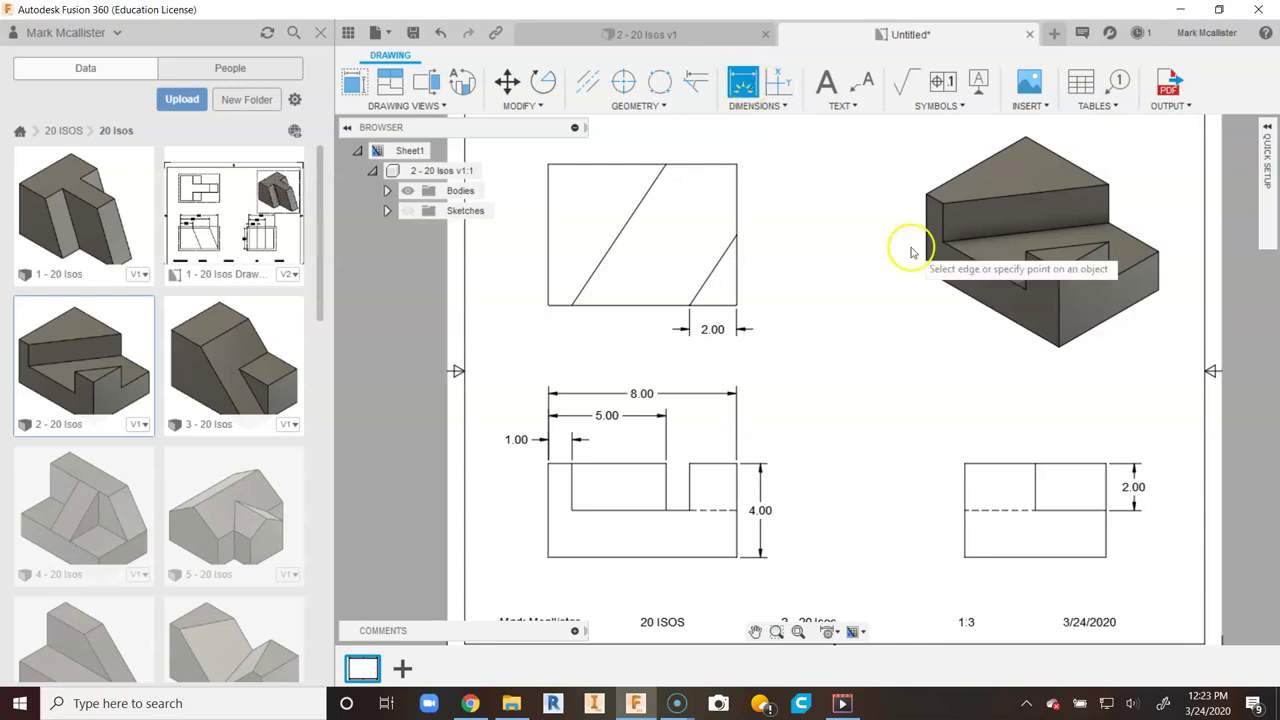
{"action": "left_click", "coordinate": [965, 463]}
{"action": "left_click", "coordinate": [1107, 463]}
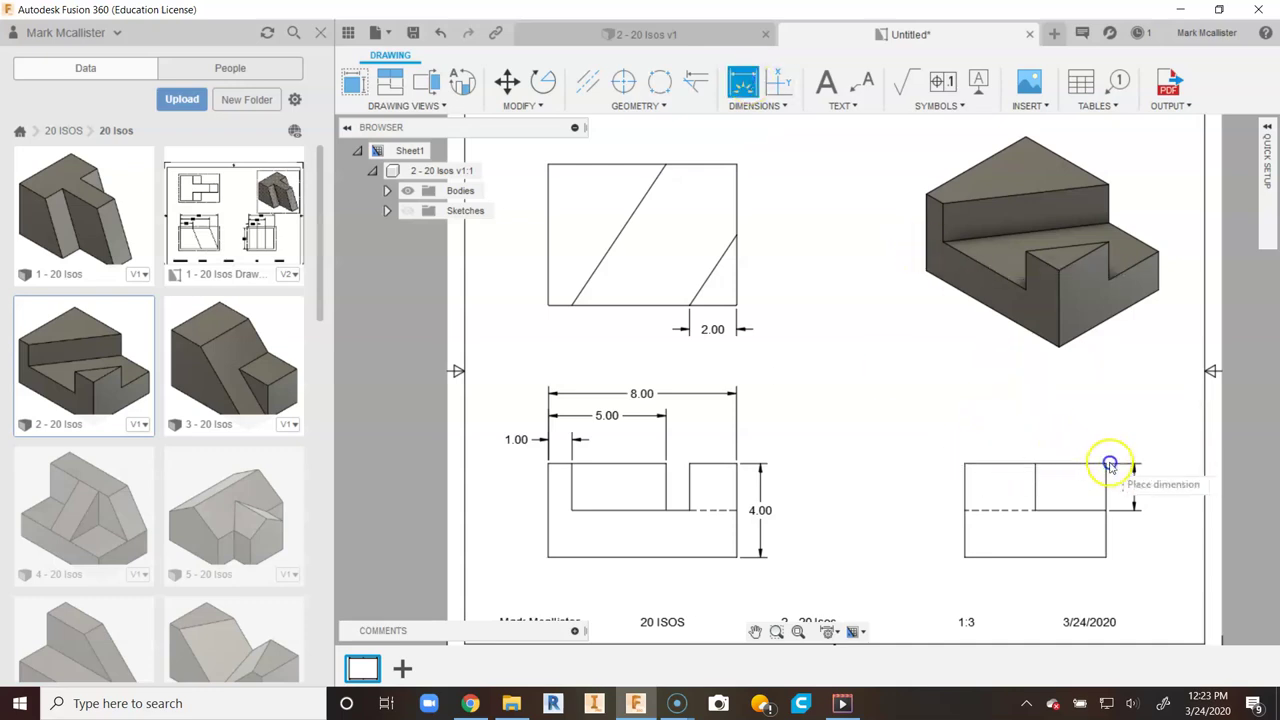
{"action": "left_click", "coordinate": [1096, 413]}
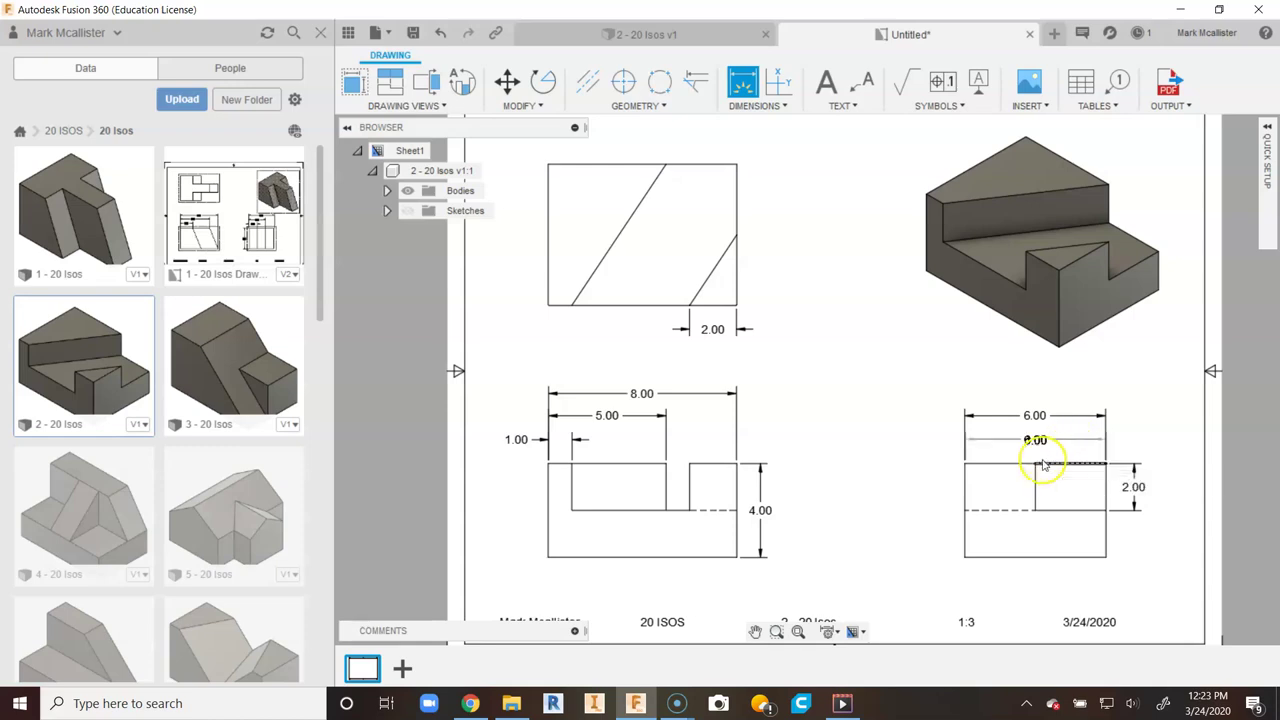
- Dimension the width from the right side view's left edge to its inner vertical edge, placing it beneath the overall width dimension
{"action": "left_click", "coordinate": [967, 466]}
{"action": "left_click", "coordinate": [1006, 446]}
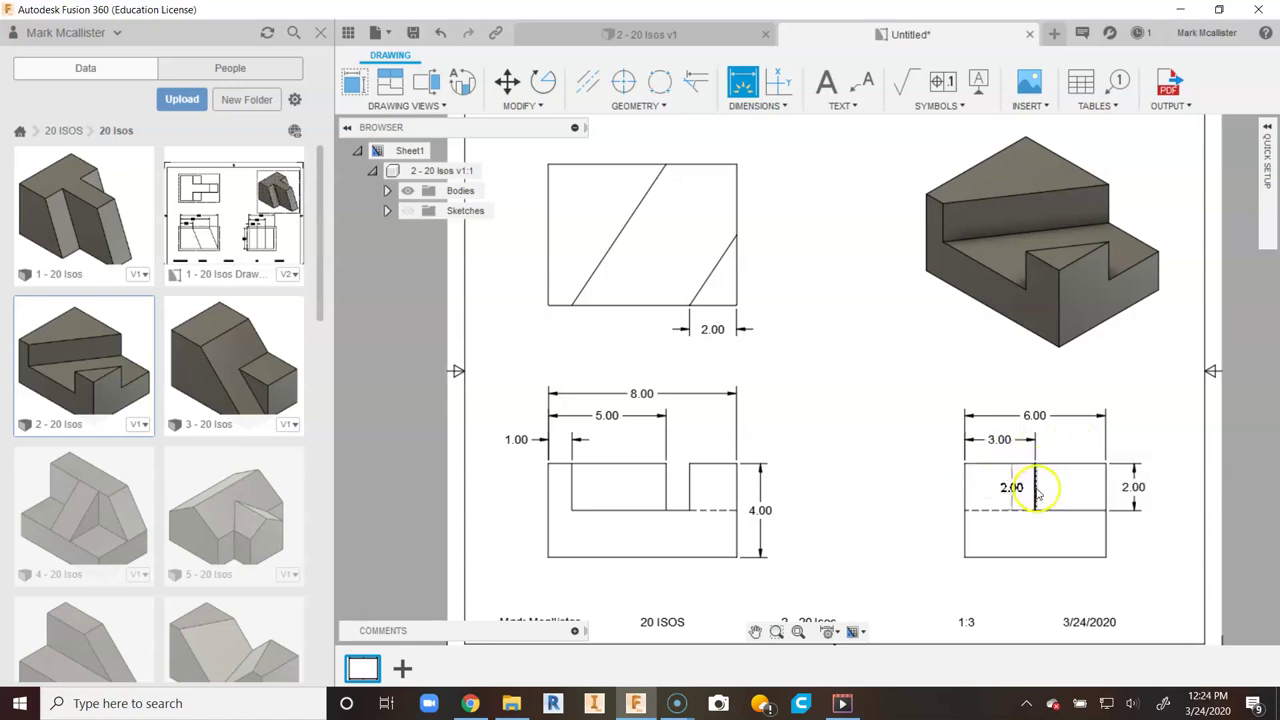
{"action": "right_click", "coordinate": [877, 403]}
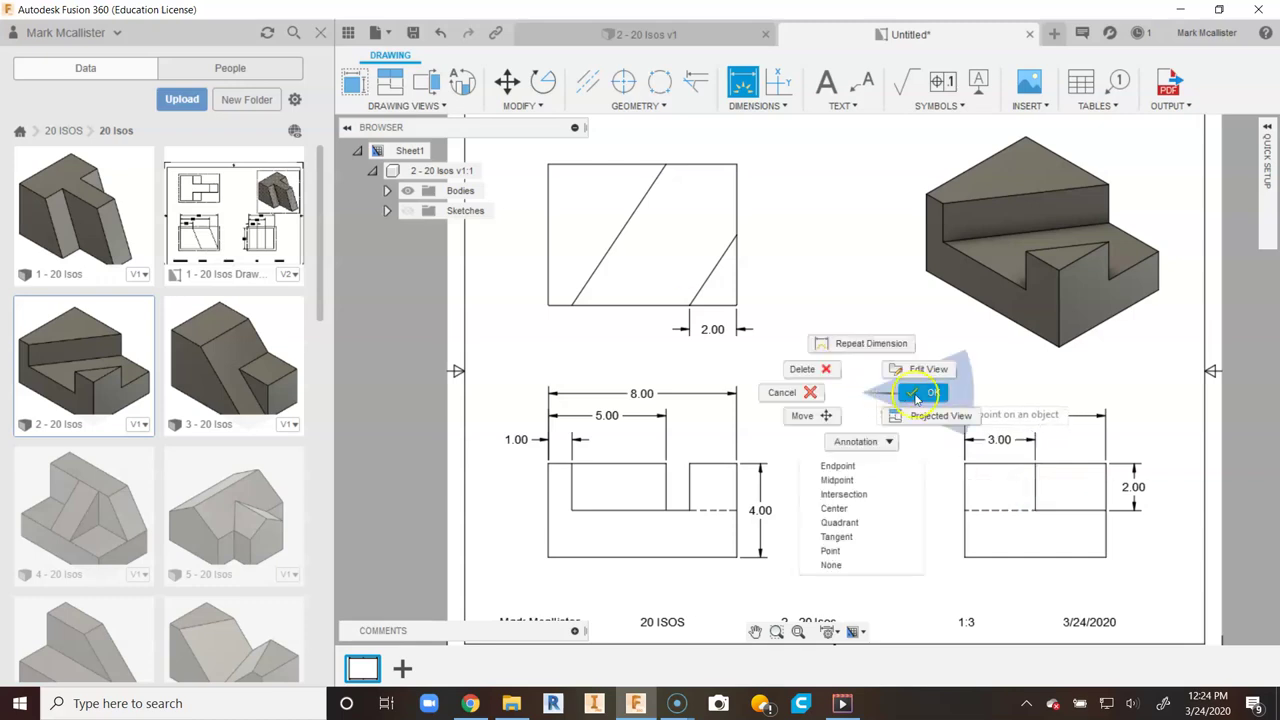
{"action": "left_click", "coordinate": [912, 397]}
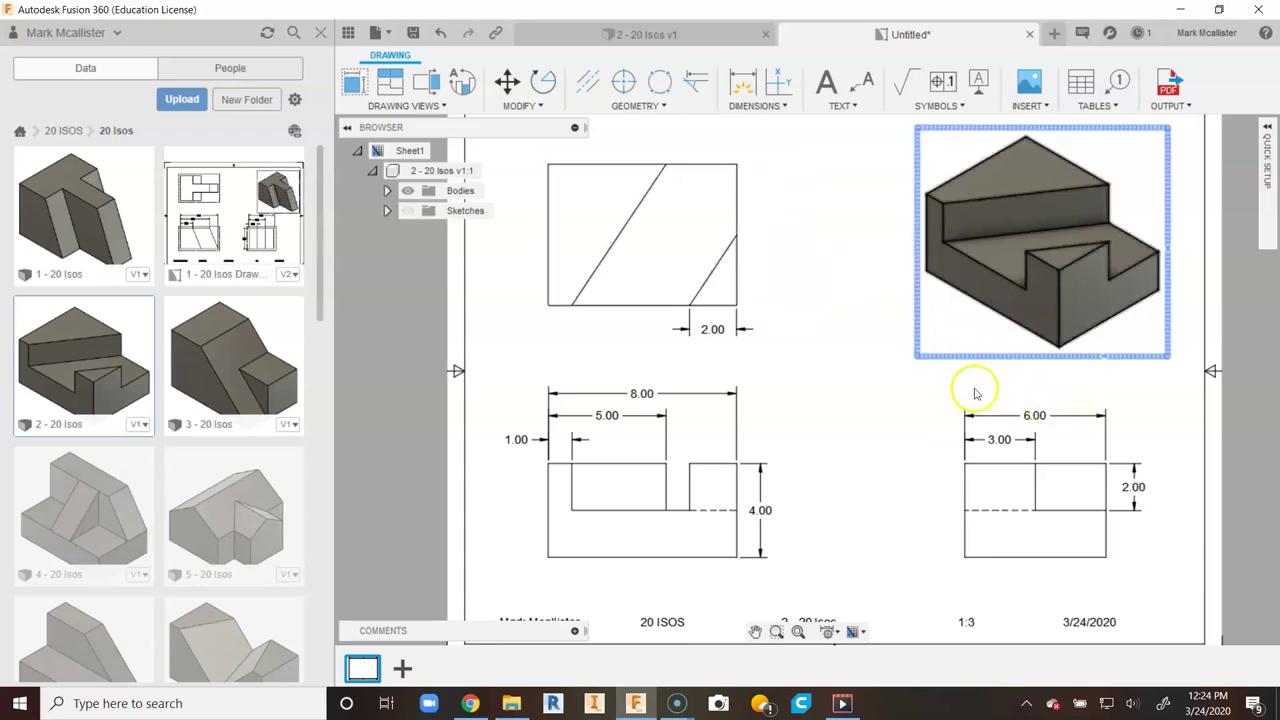
{"action": "left_click", "coordinate": [798, 631]}
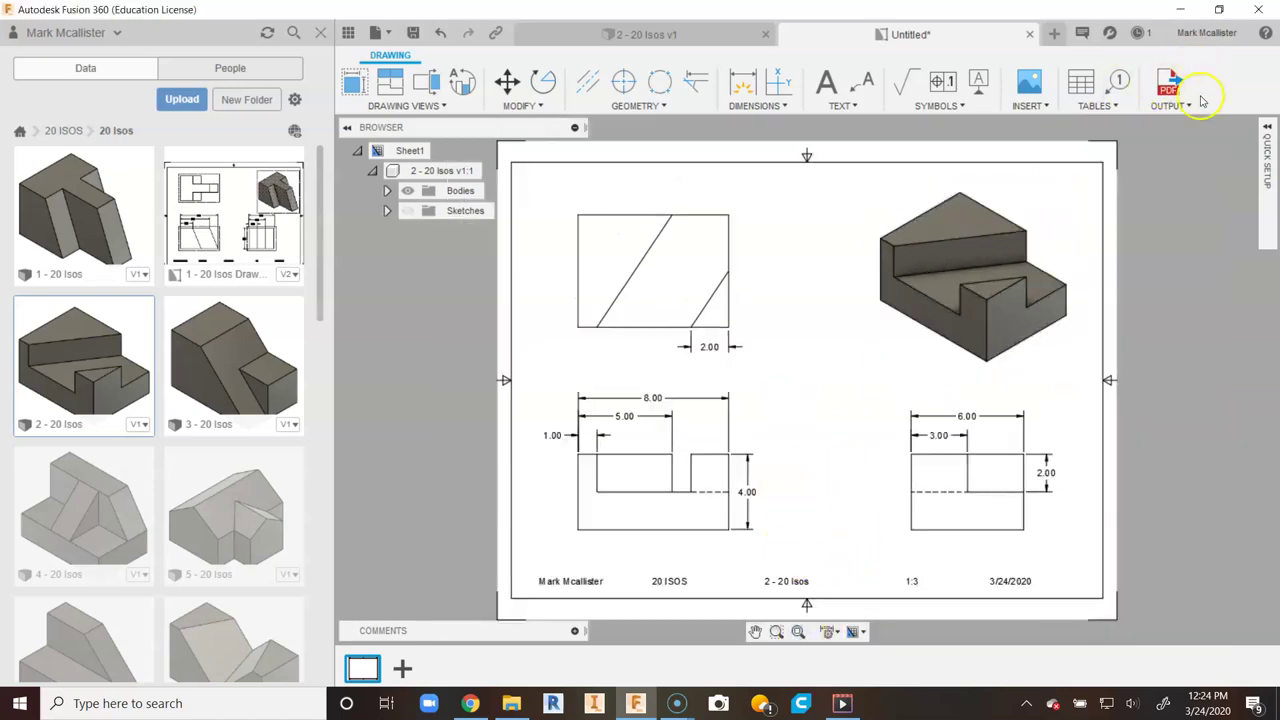
{"action": "left_click", "coordinate": [1170, 105]}
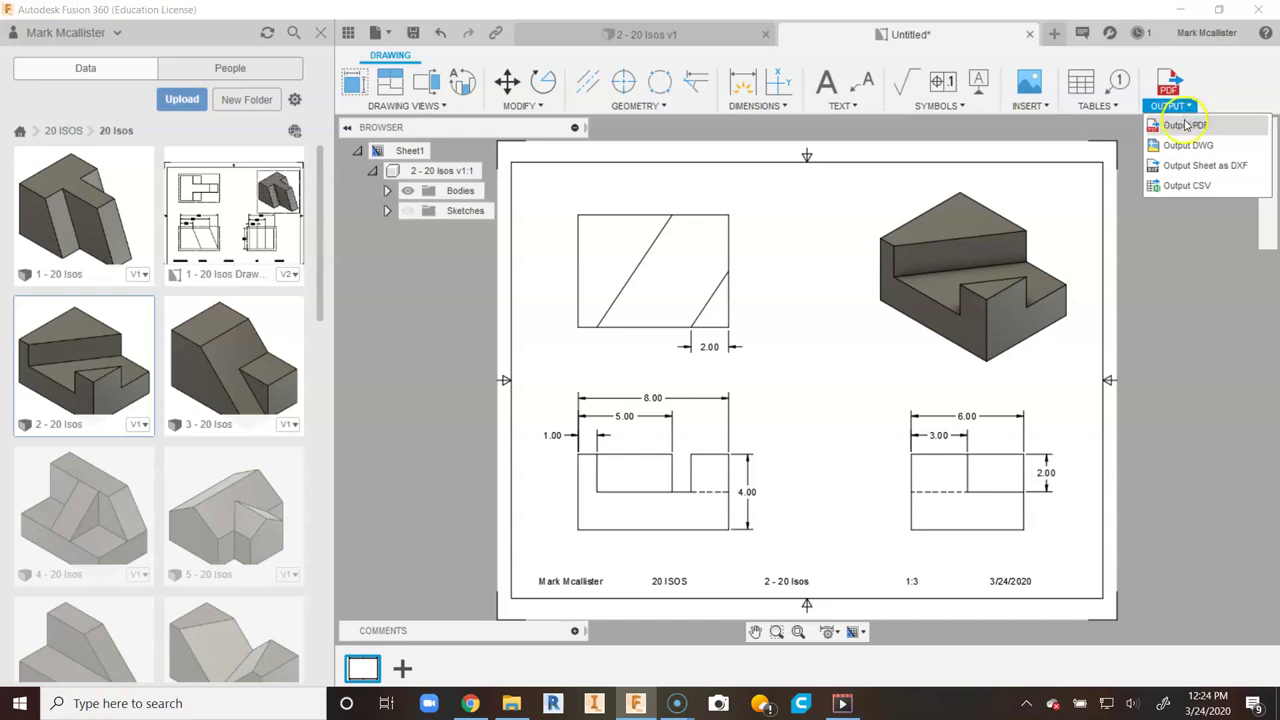
{"action": "left_click", "coordinate": [368, 408]}
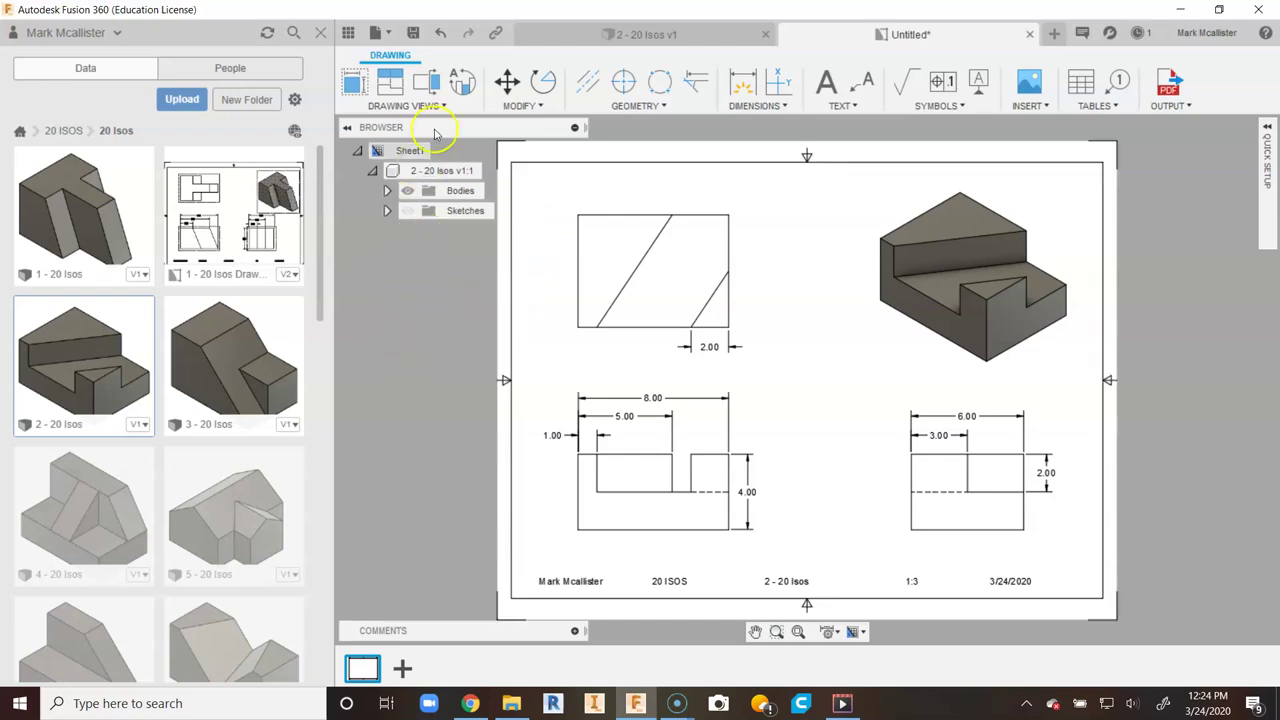
- Save the drawing as "2 - 20 Isos Drawing" in the 20 ISOS > 20 Isos folder
{"action": "left_click", "coordinate": [413, 33]}
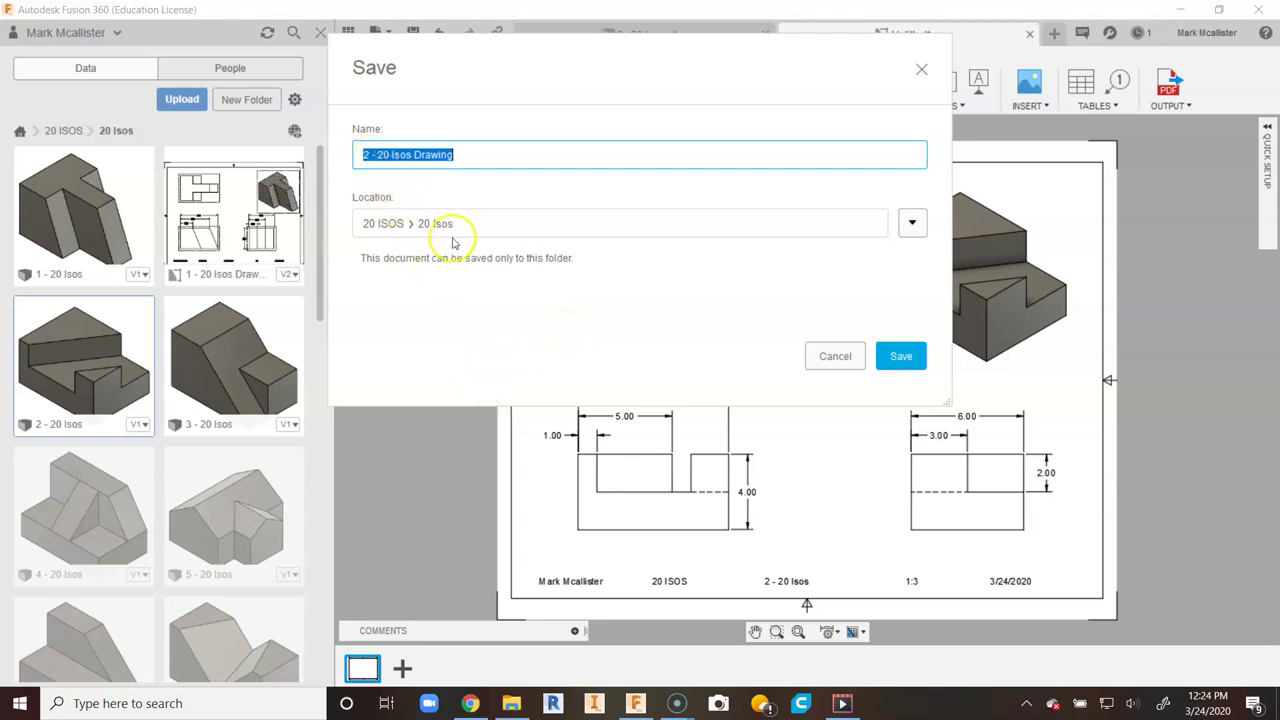
{"action": "left_click", "coordinate": [905, 362]}
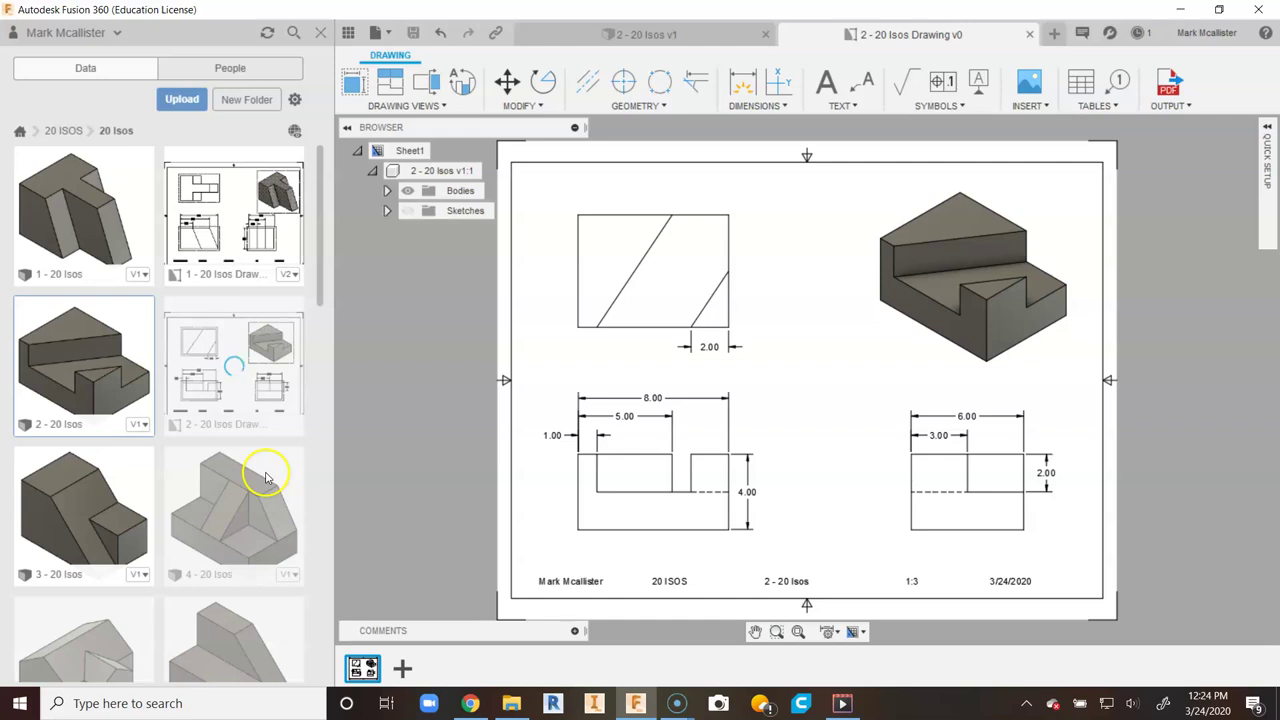
- Open the saved 1 - 20 Isos drawing to review its layout and dimensions, and return to the 2 - 20 Isos drawing
{"action": "double_click", "coordinate": [245, 217]}
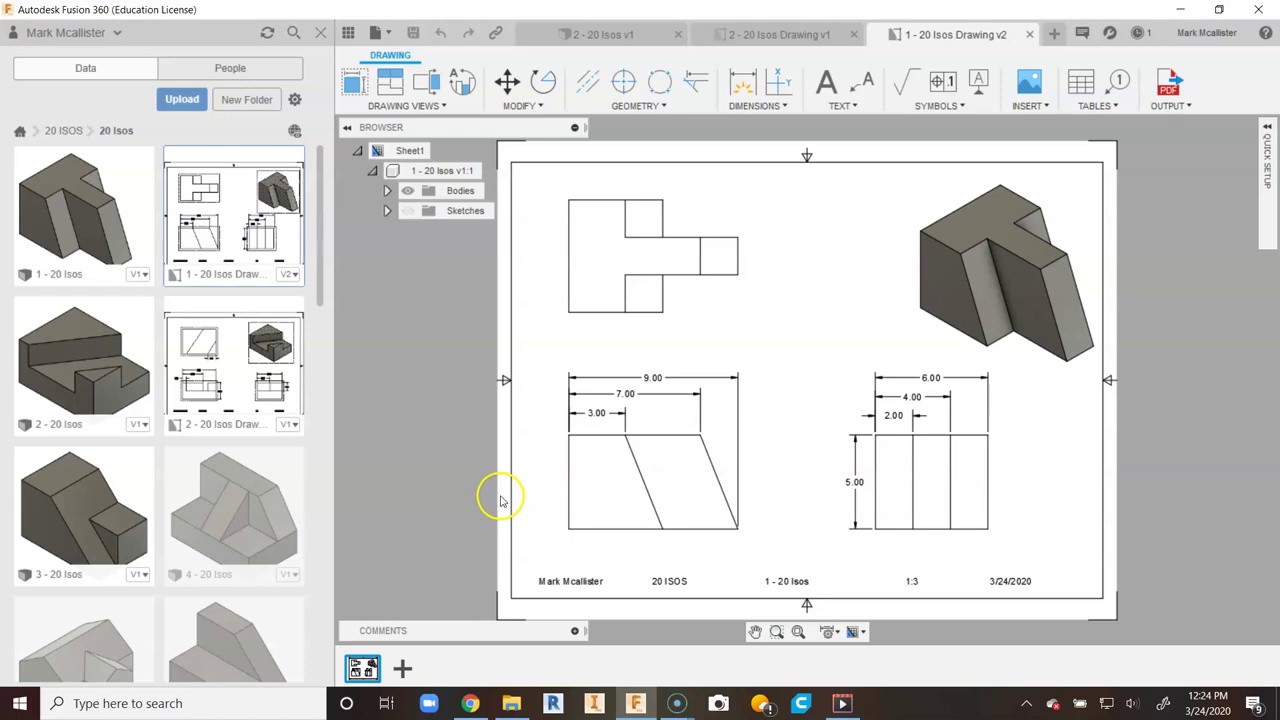
{"action": "double_click", "coordinate": [245, 368]}
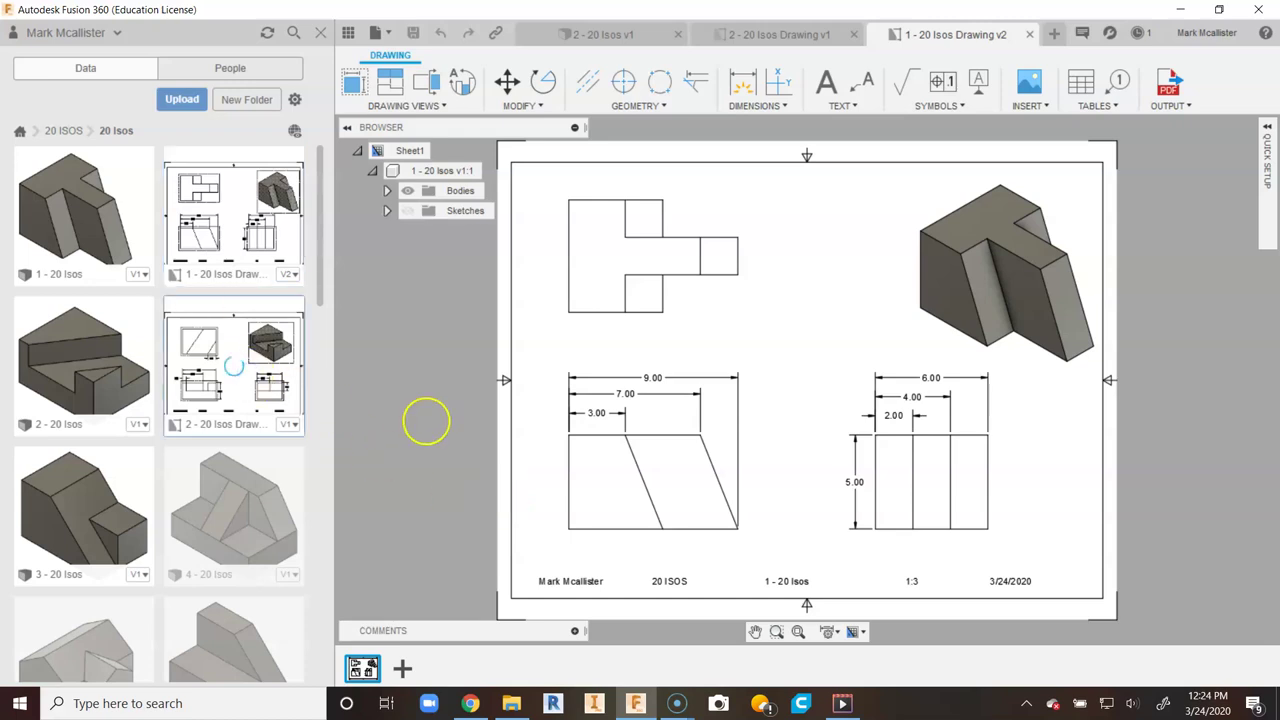